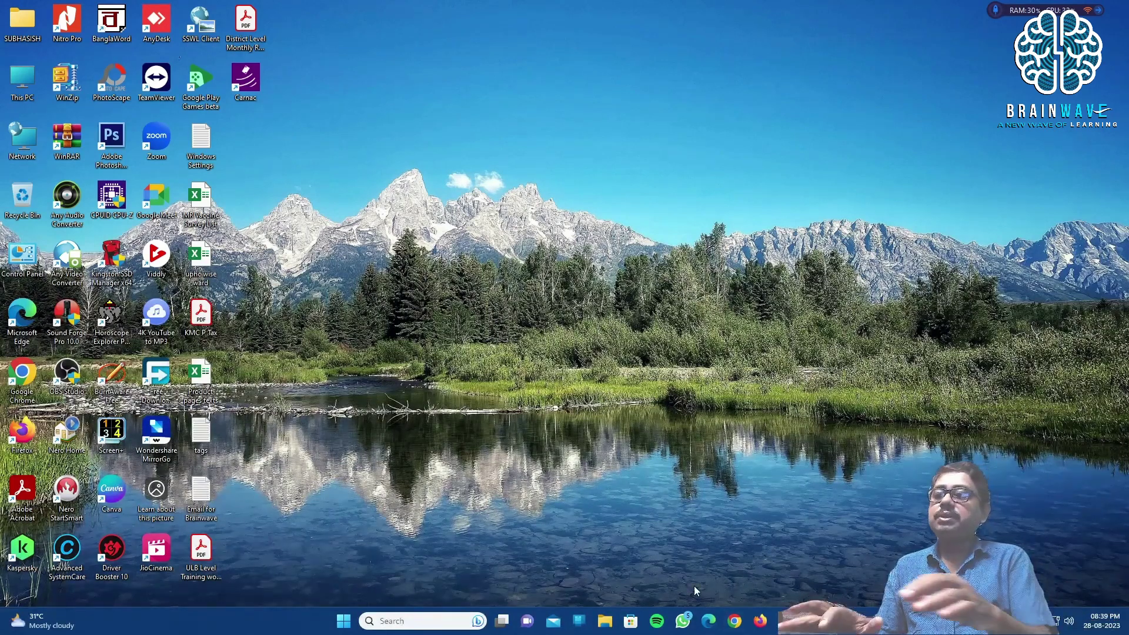
# Open a File Explorer window and a Google Chrome window
pyautogui.press('super+e')
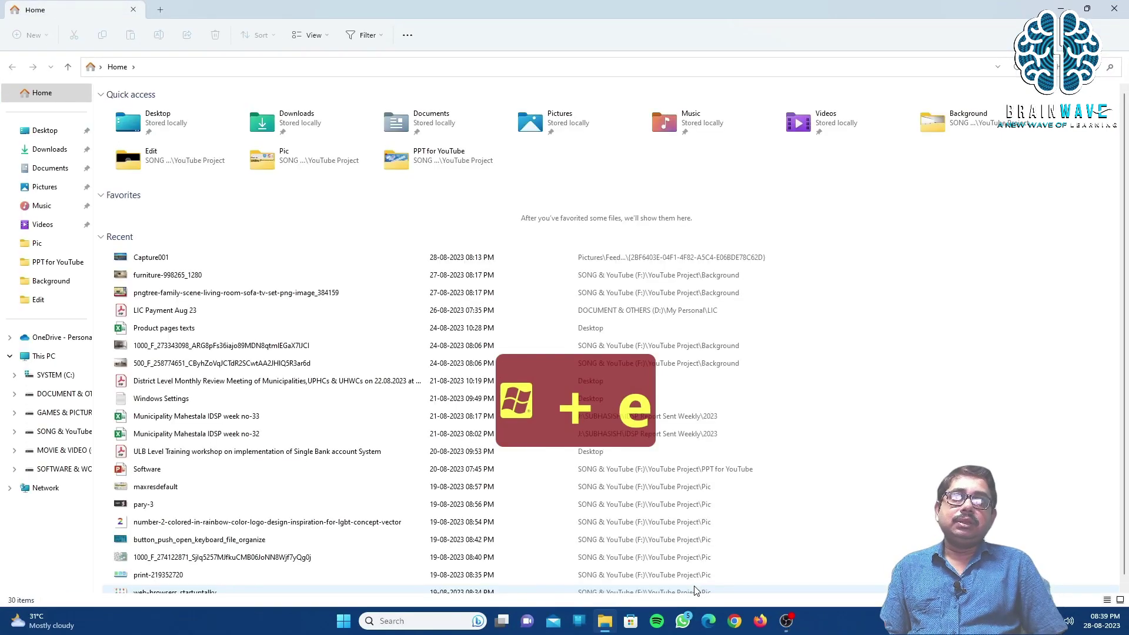
pyautogui.click(734, 621)
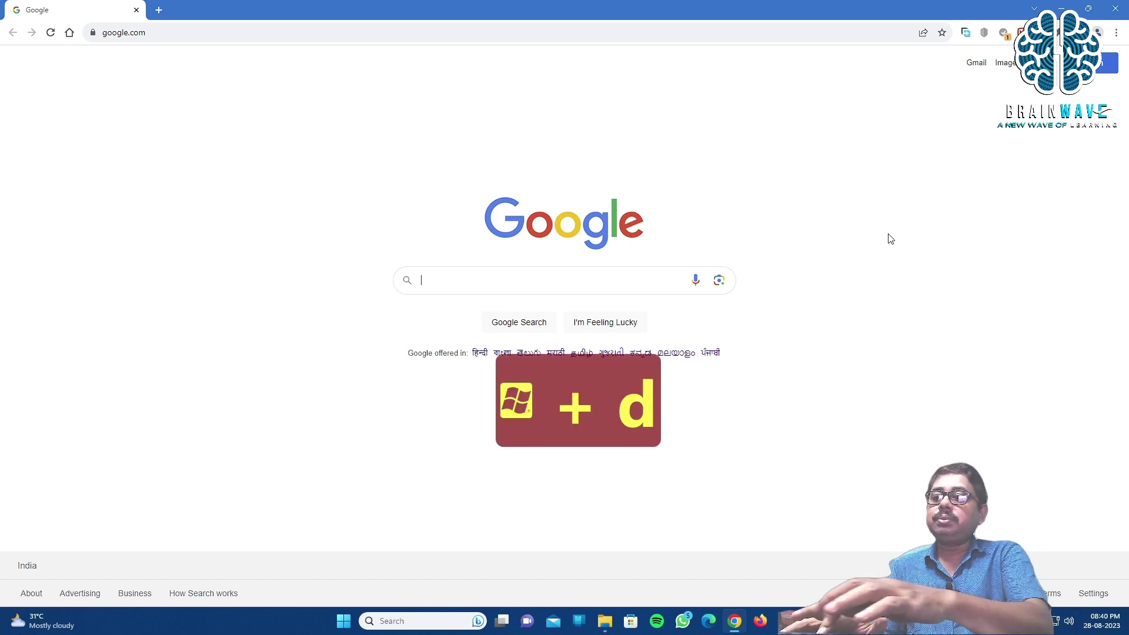
# Show the desktop, bring the open windows back, and show the desktop again
pyautogui.press('super+d')
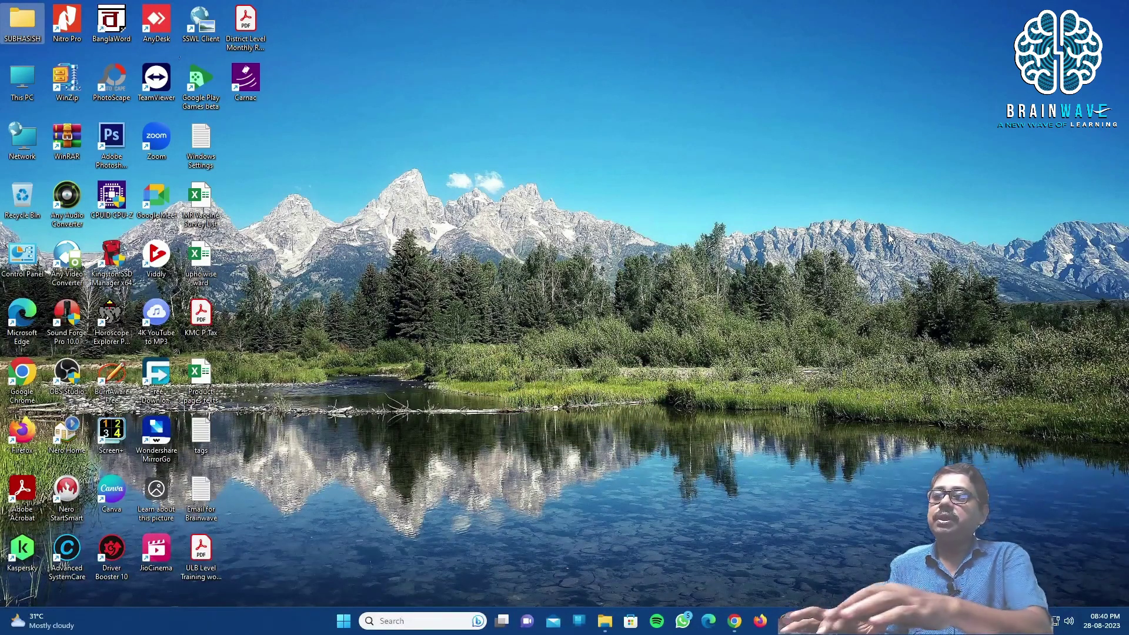
pyautogui.press('super+d')
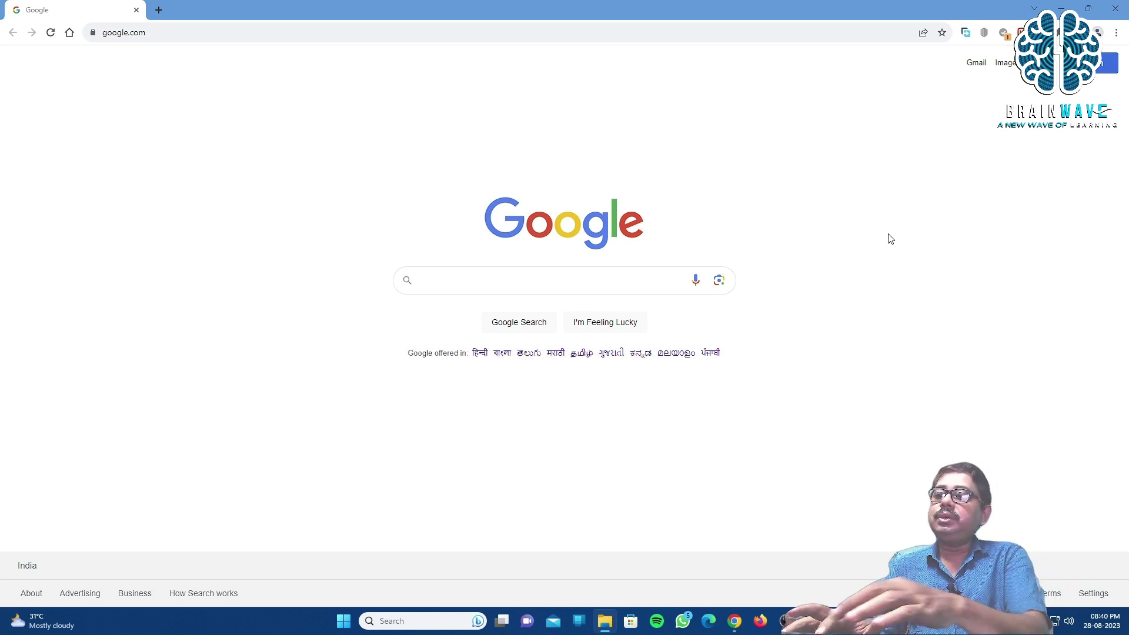
pyautogui.press('super+d')
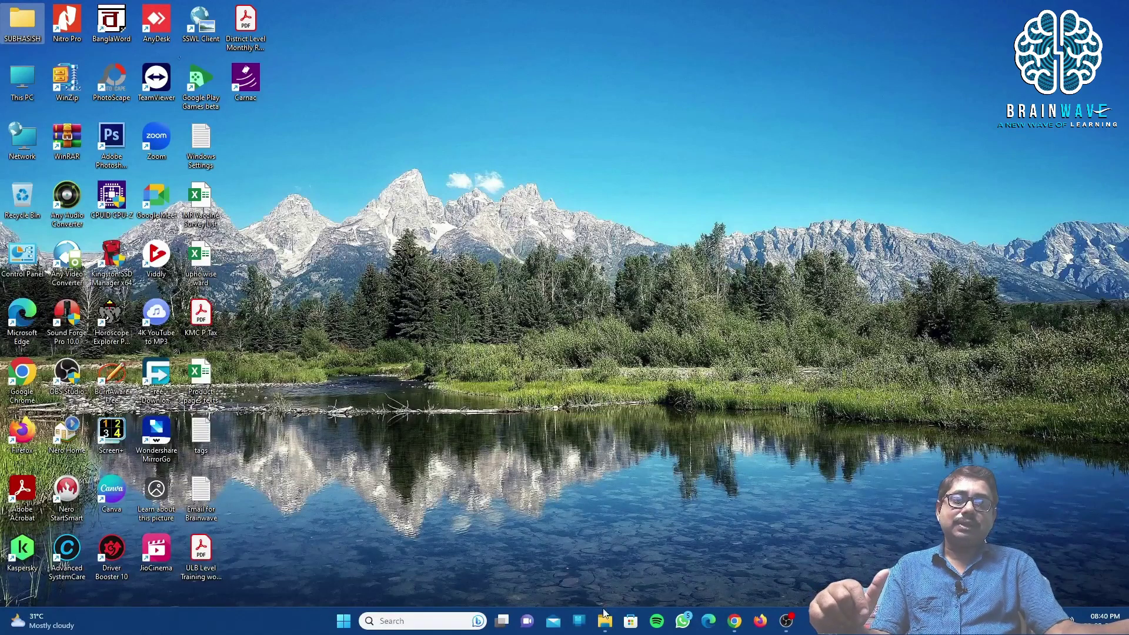
# Bring File Explorer to the front, reduce its window from full size, and minimize it
pyautogui.click(599, 633)
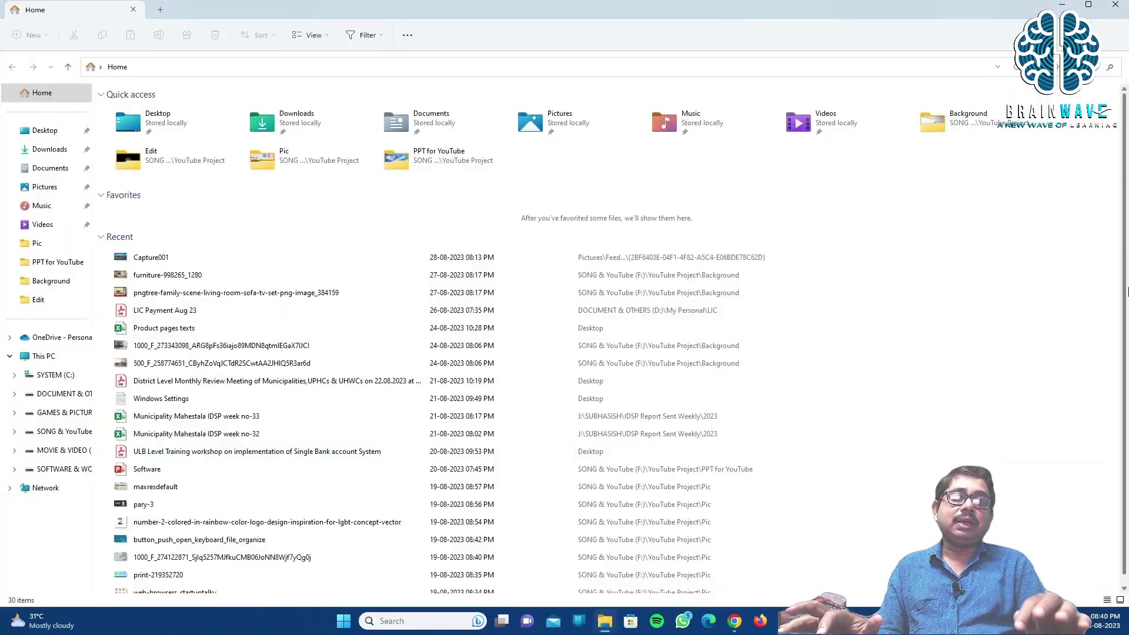
pyautogui.press('super+Down')
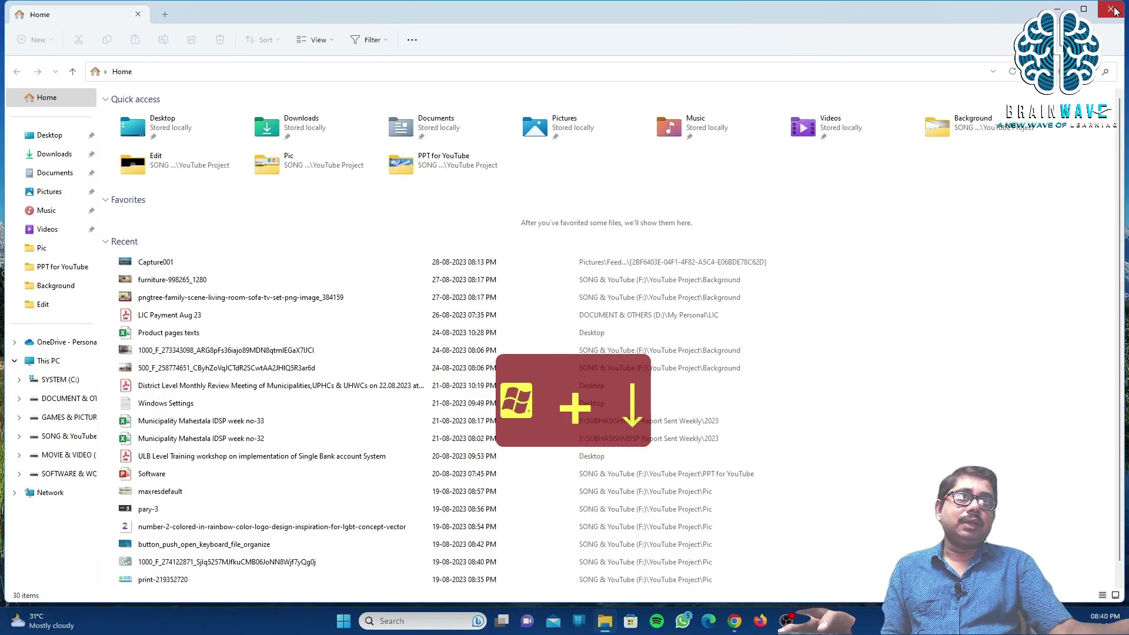
pyautogui.press('super+Down')
# Bring Google Chrome to the front and switch its window twice between its reduced size and maximized, leaving it maximized
pyautogui.click(734, 621)
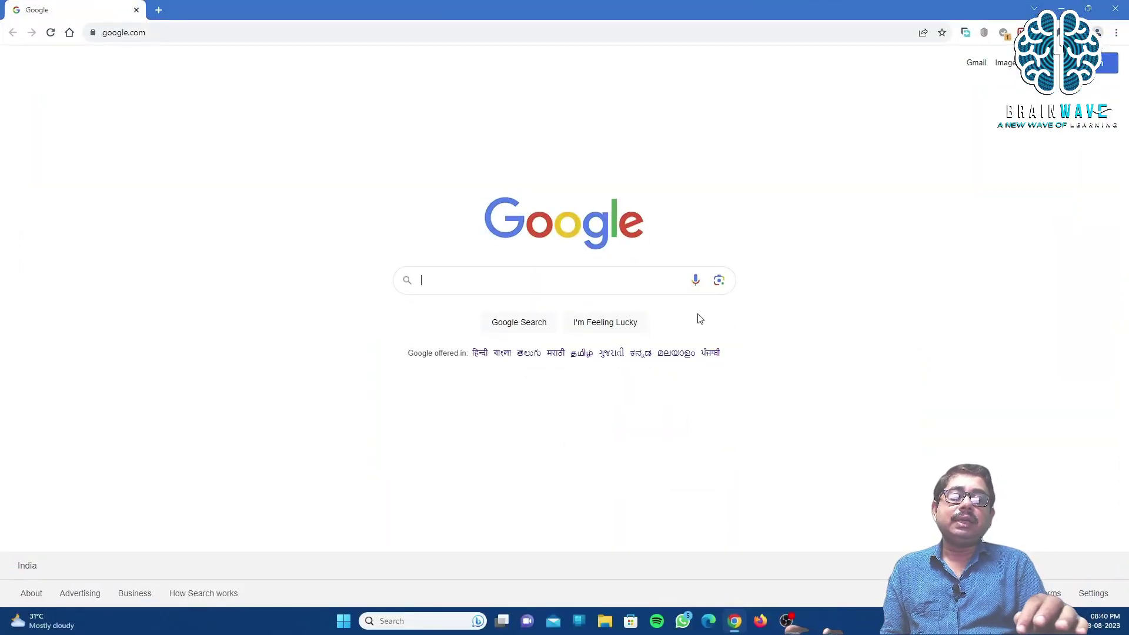
pyautogui.press('super+Down')
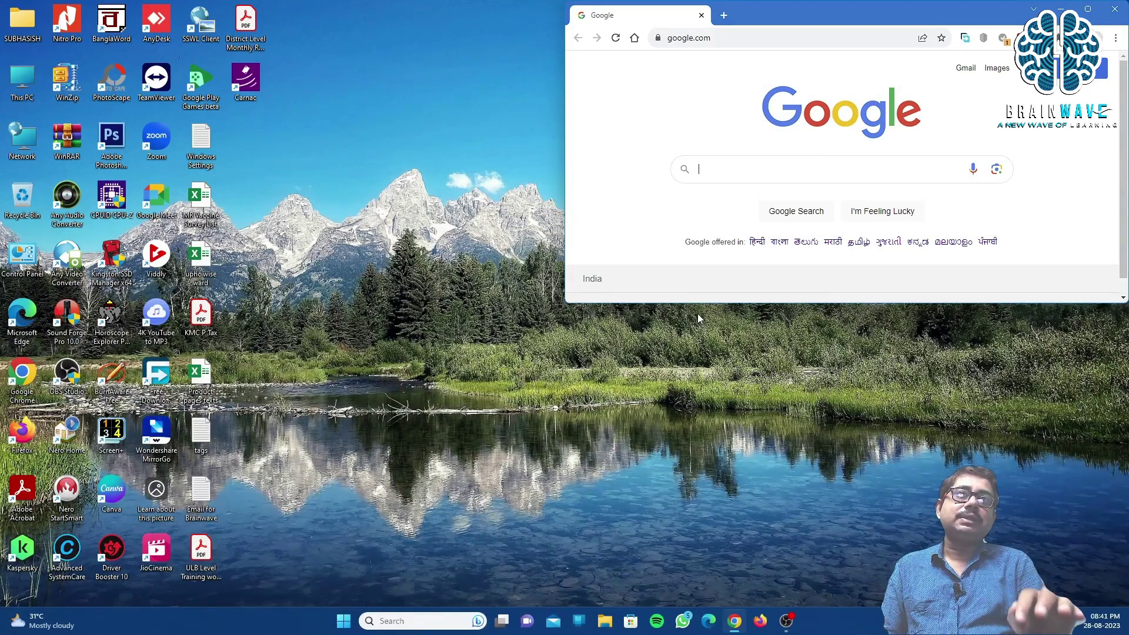
pyautogui.press('super+Up')
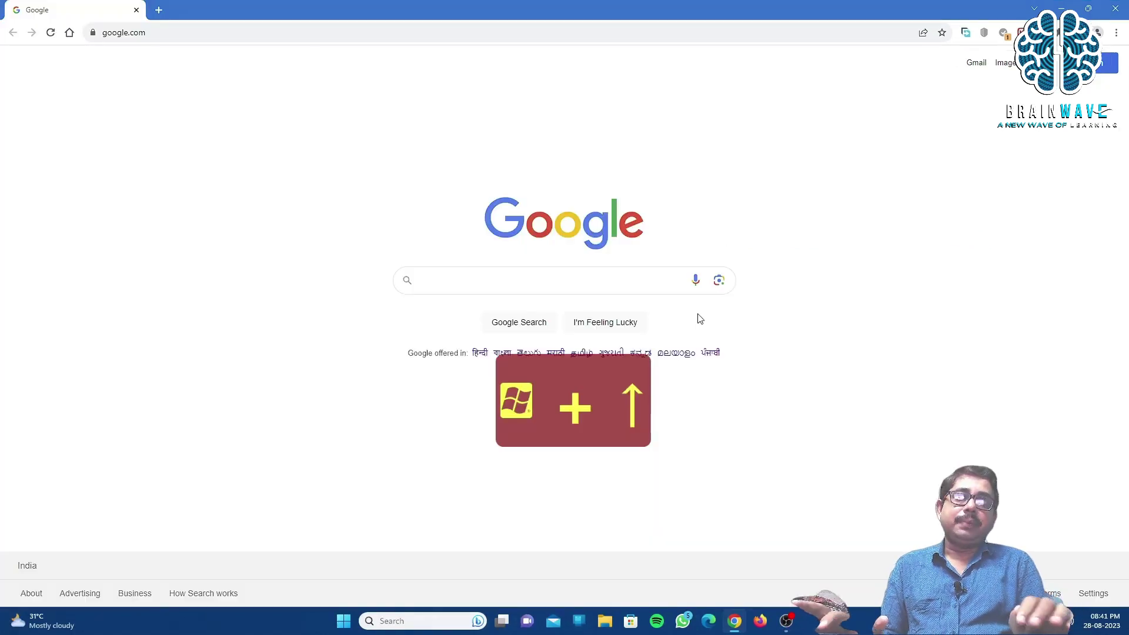
pyautogui.press('super+Down')
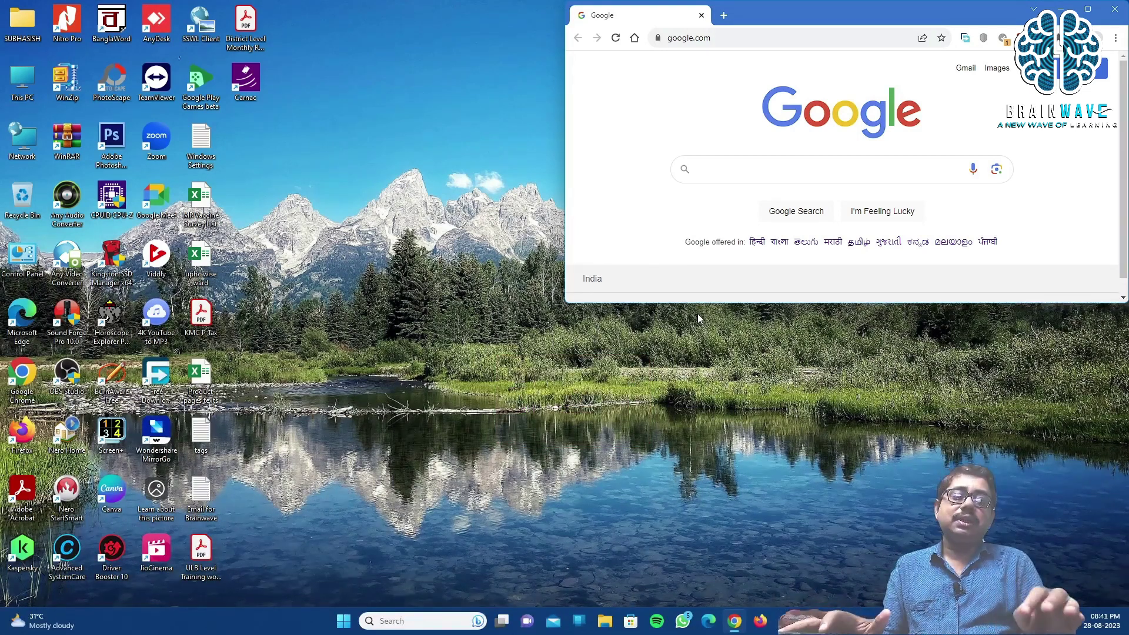
pyautogui.press('super+Up')
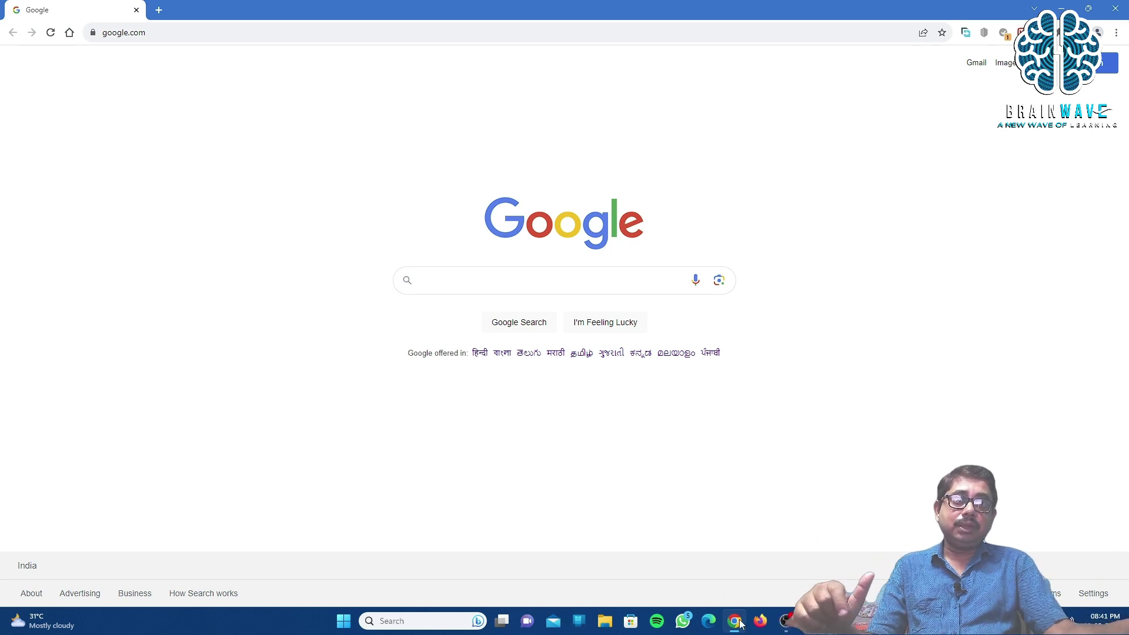
# Open Microsoft Edge and snap it to the left half of the screen, with Chrome filling the right half
pyautogui.click(708, 627)
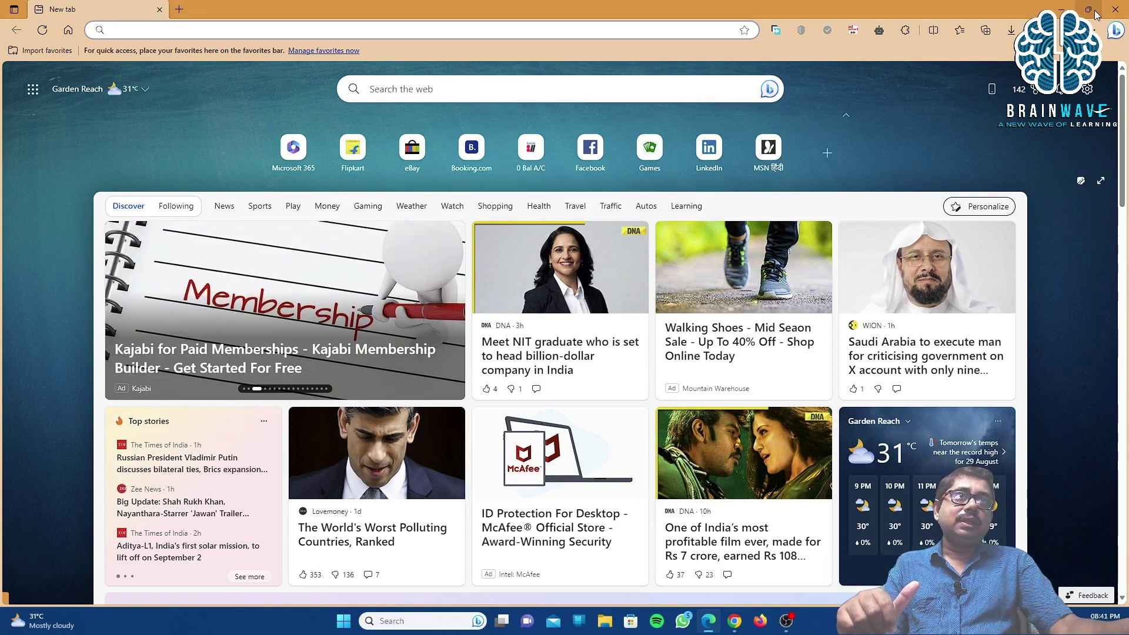
pyautogui.moveTo(1096, 15)
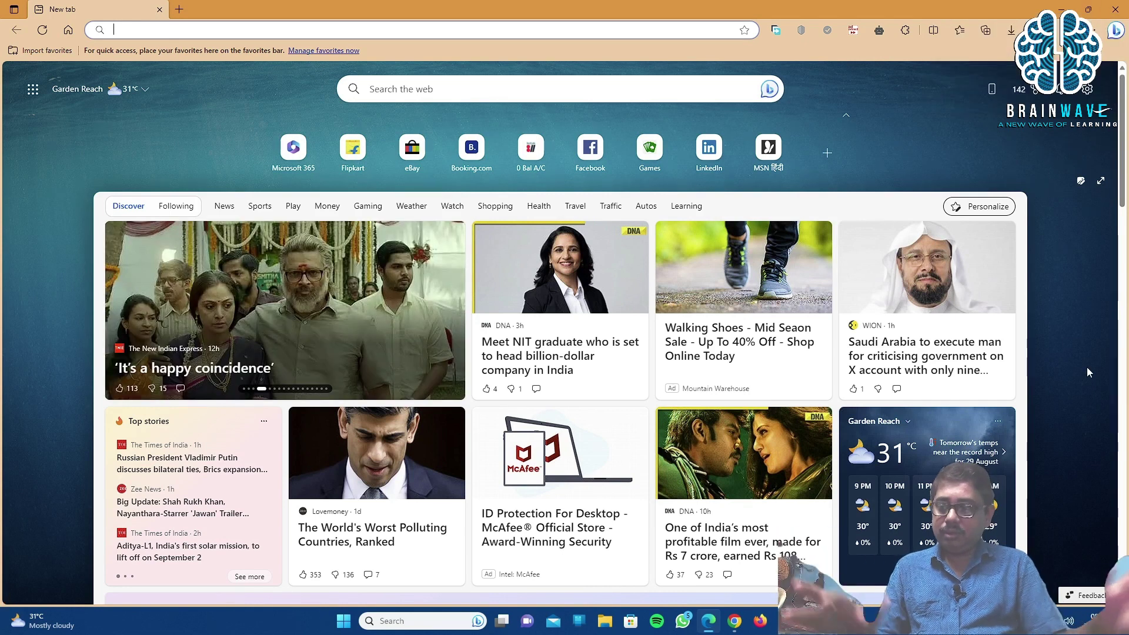
pyautogui.press('super+Left')
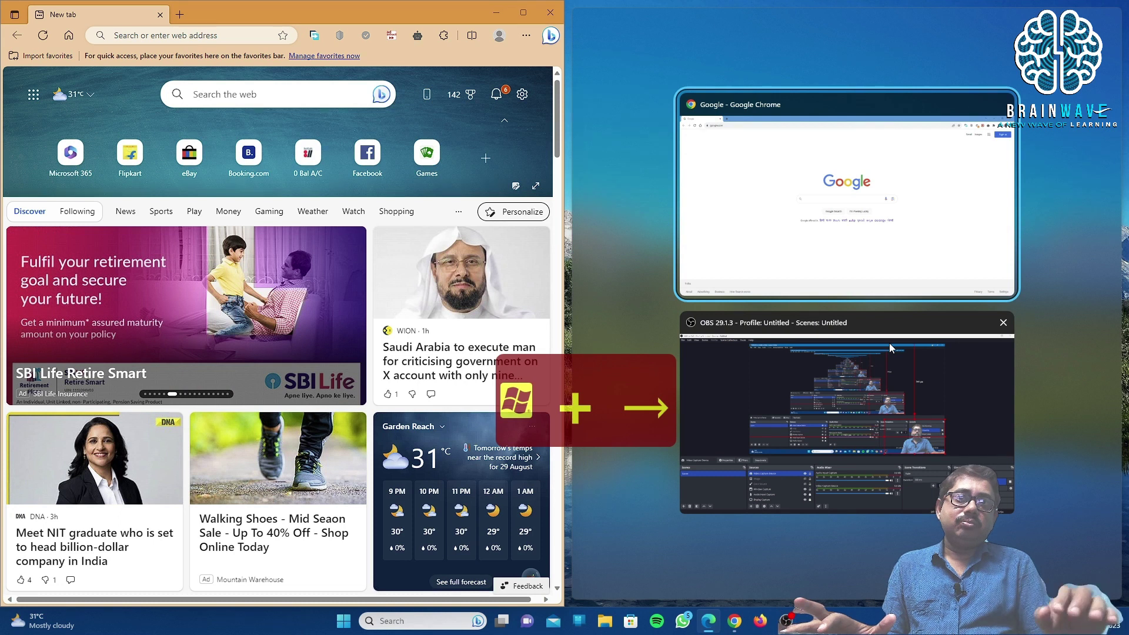
pyautogui.press('super+Right')
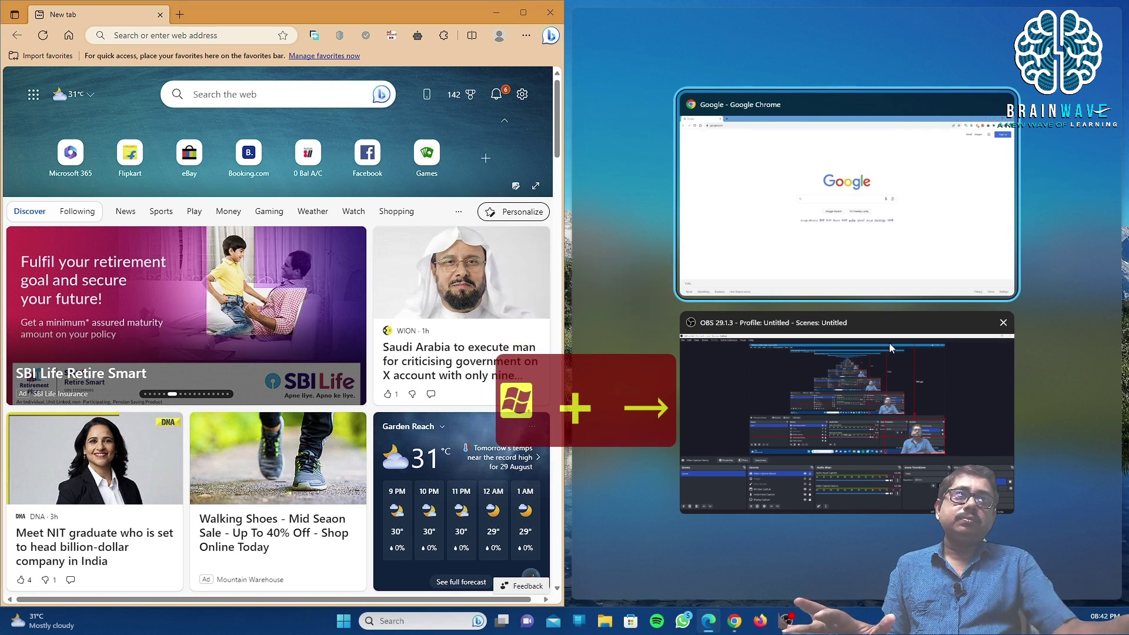
pyautogui.click(808, 230)
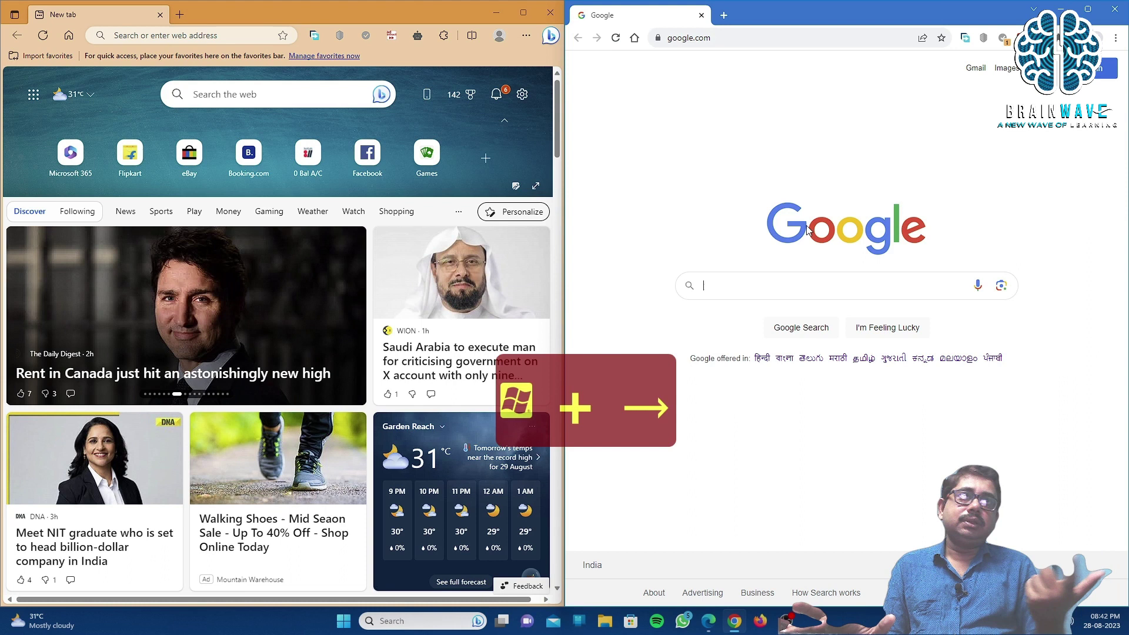
# Shrink the Chrome window to the upper-right quarter of the screen and return it to the full right half
pyautogui.press('super+Up')
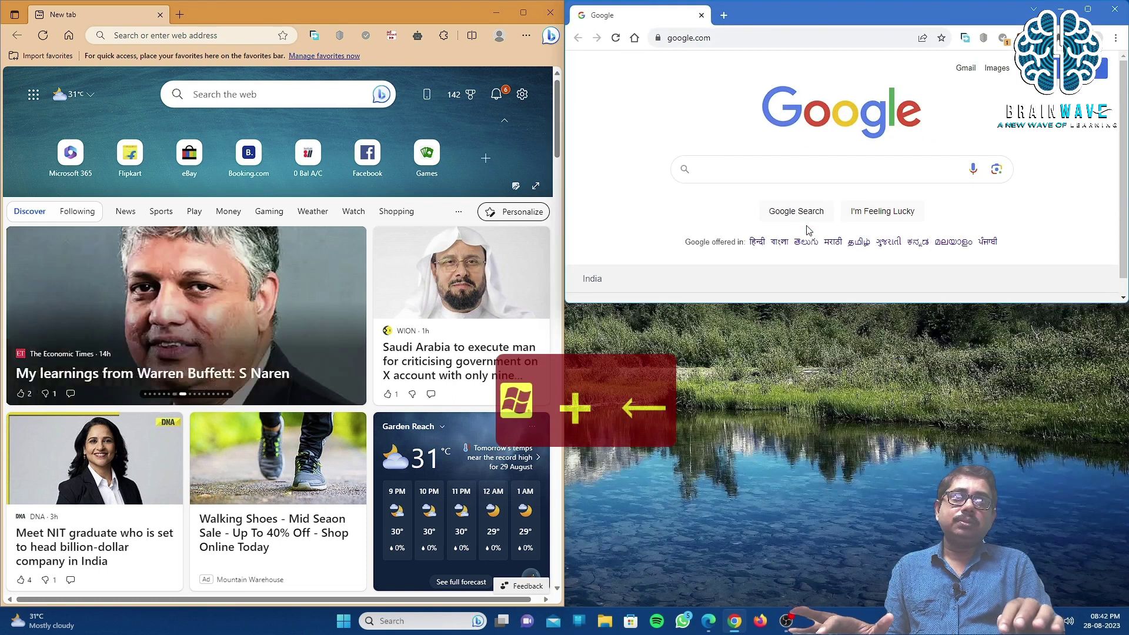
pyautogui.press('super+Down')
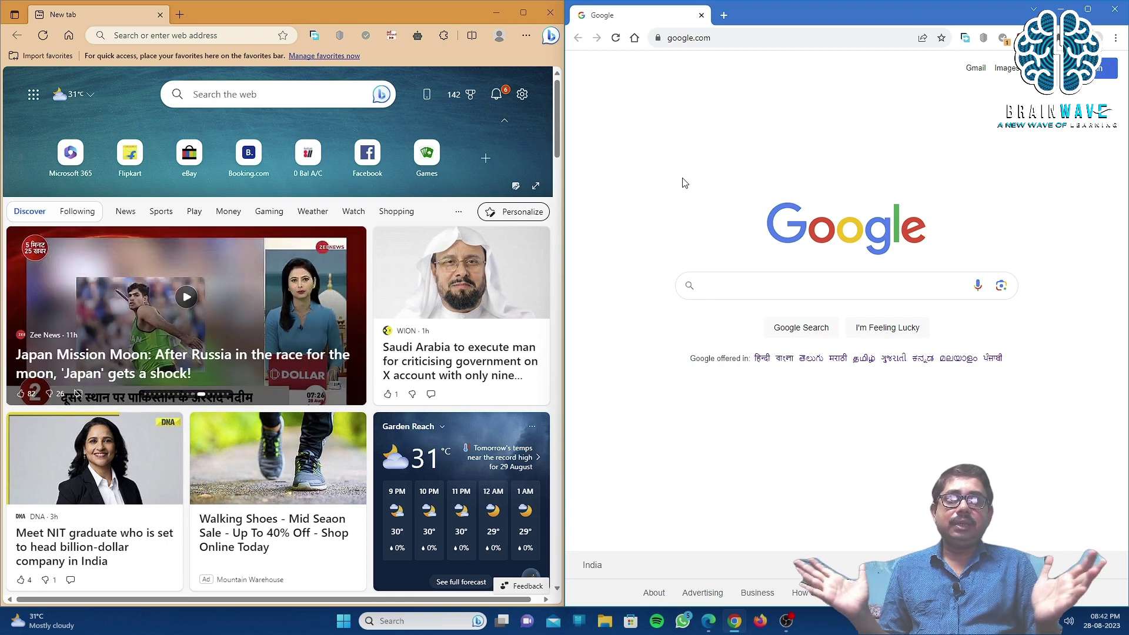
# Close the side-by-side Chrome and Edge windows
pyautogui.click(1115, 9)
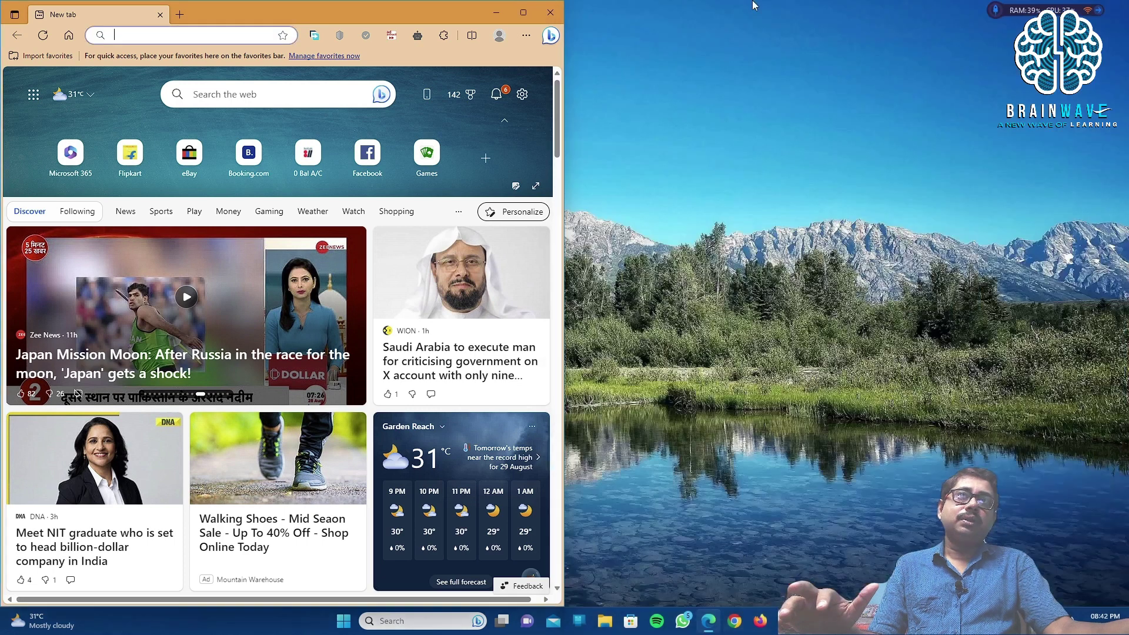
pyautogui.click(545, 15)
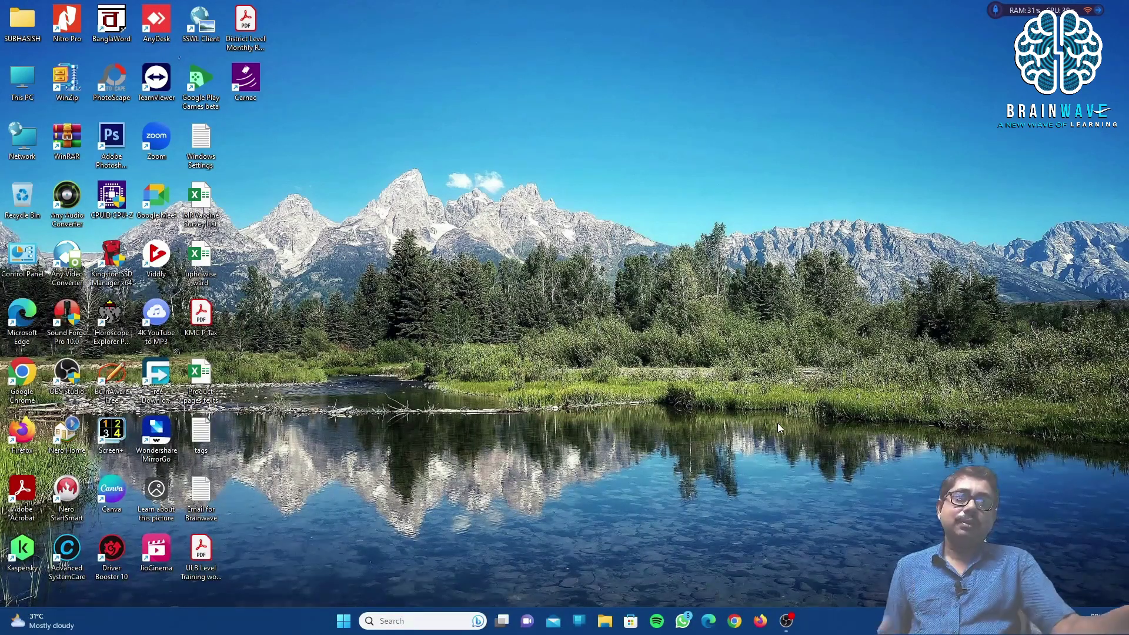
pyautogui.rightClick(778, 422)
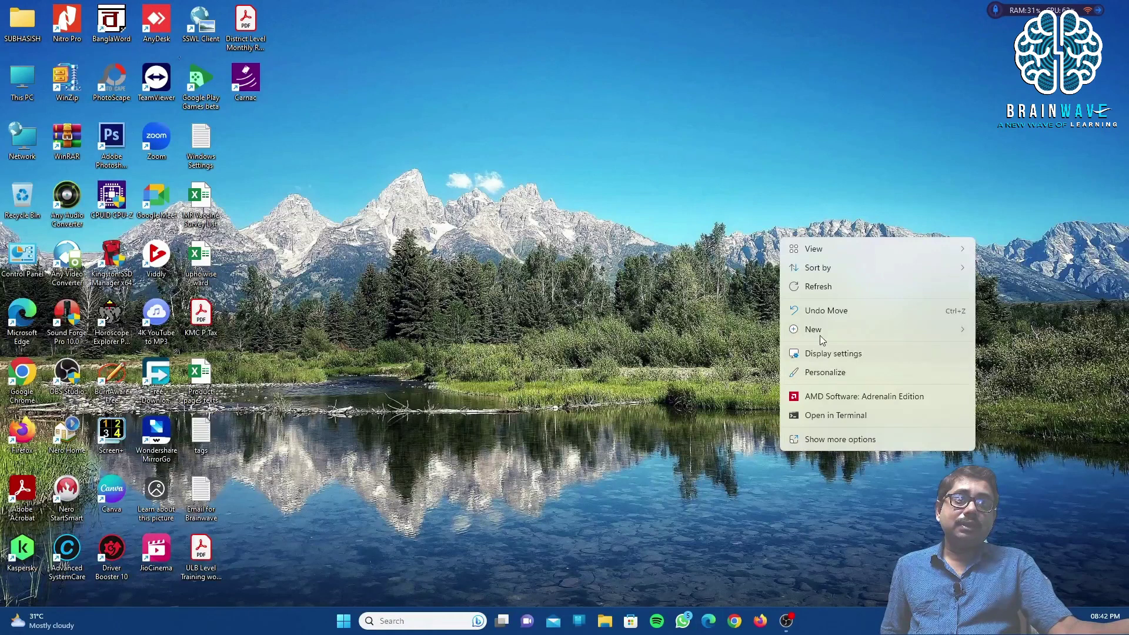
pyautogui.moveTo(815, 330)
pyautogui.click(668, 146)
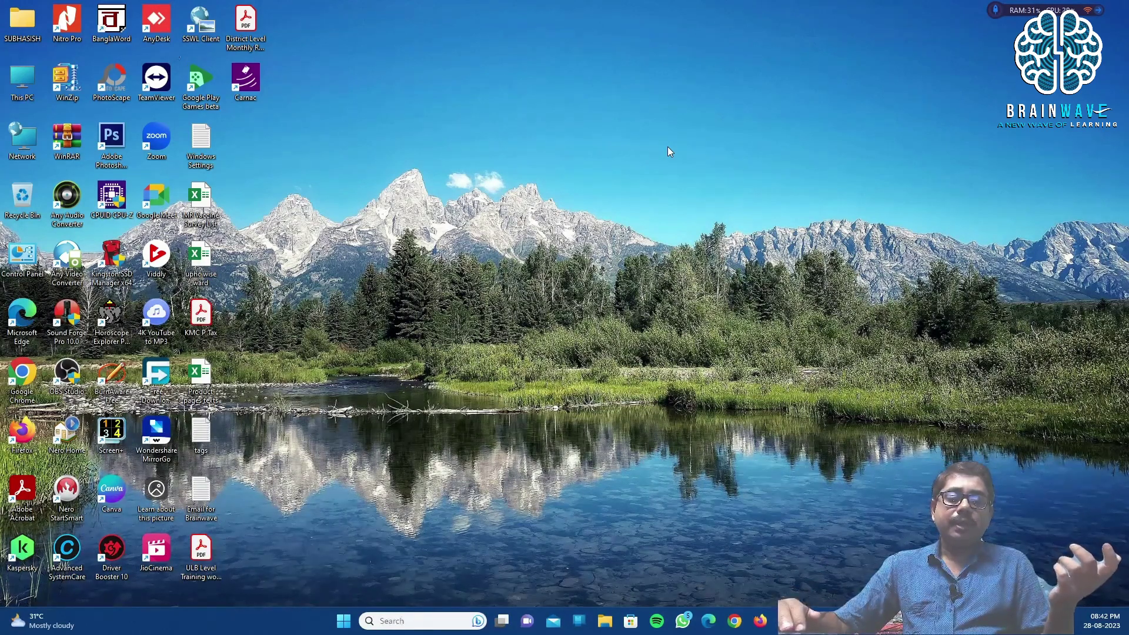
# Create two new folders on the desktop, keeping their default names
pyautogui.hotkey('ctrl', 'shift', 'n')
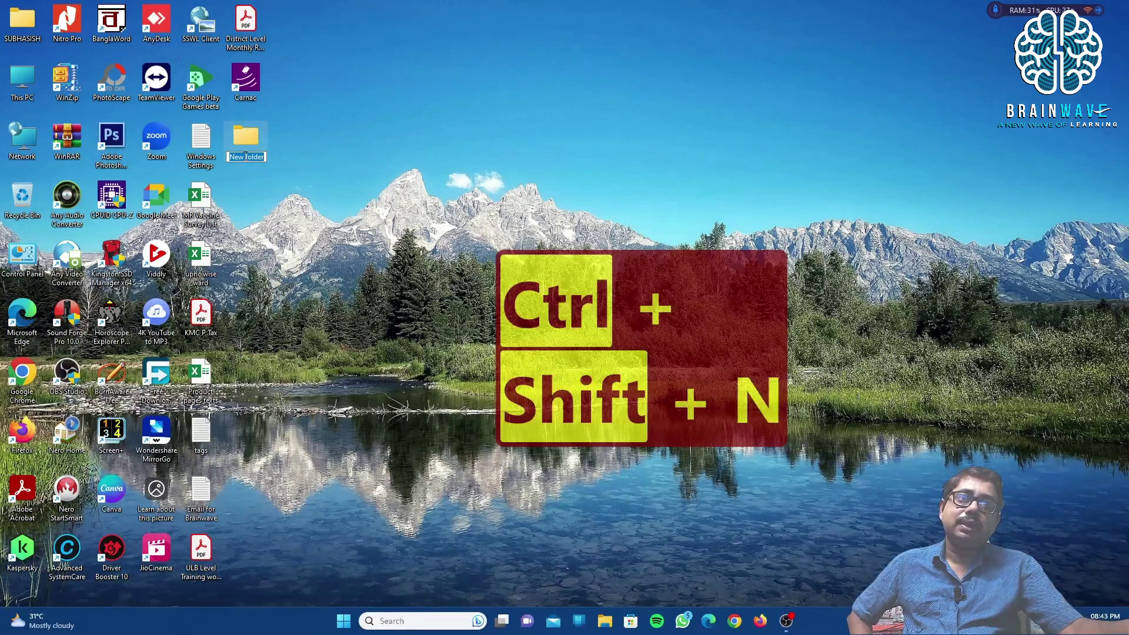
pyautogui.press('Return')
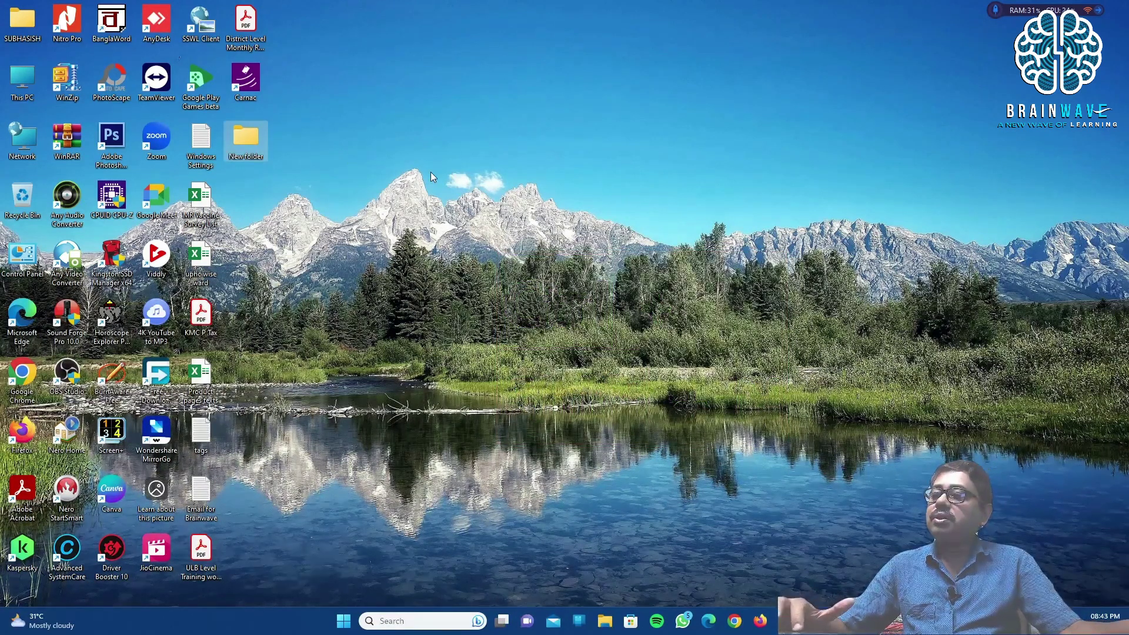
pyautogui.hotkey('ctrl', 'shift', 'n')
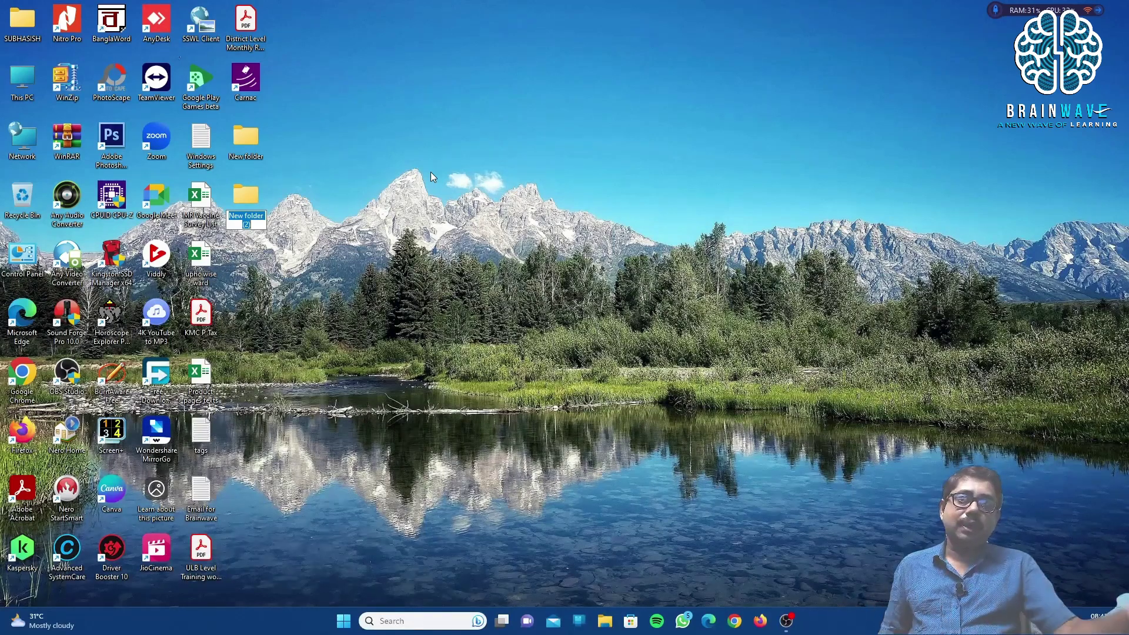
pyautogui.press('Return')
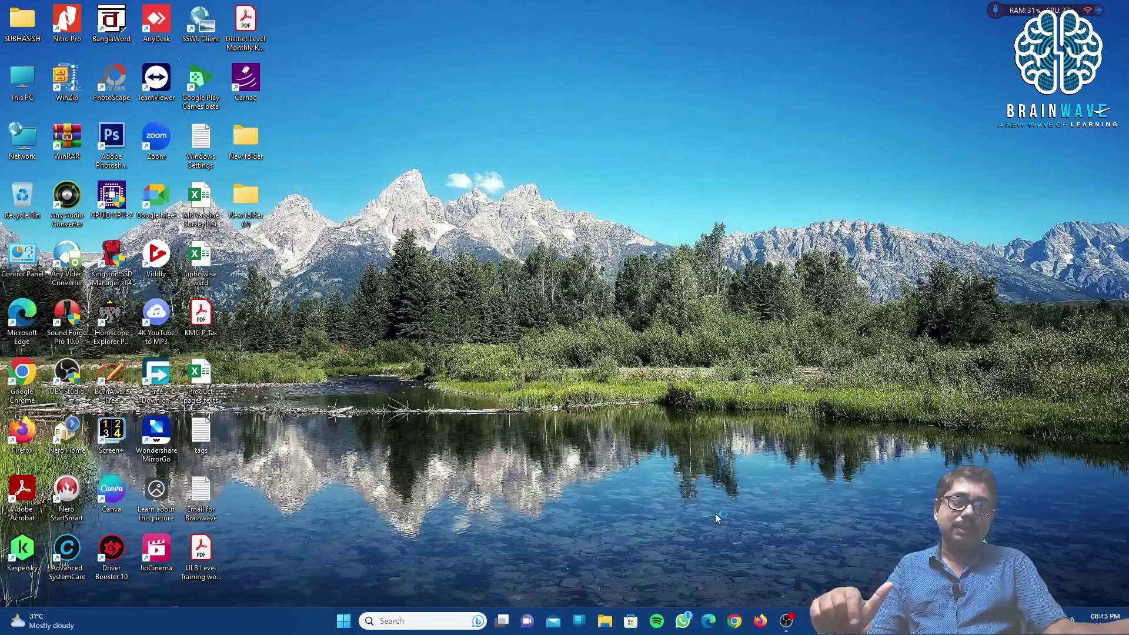
# Open File Explorer, maximize its window, and minimize it
pyautogui.click(604, 625)
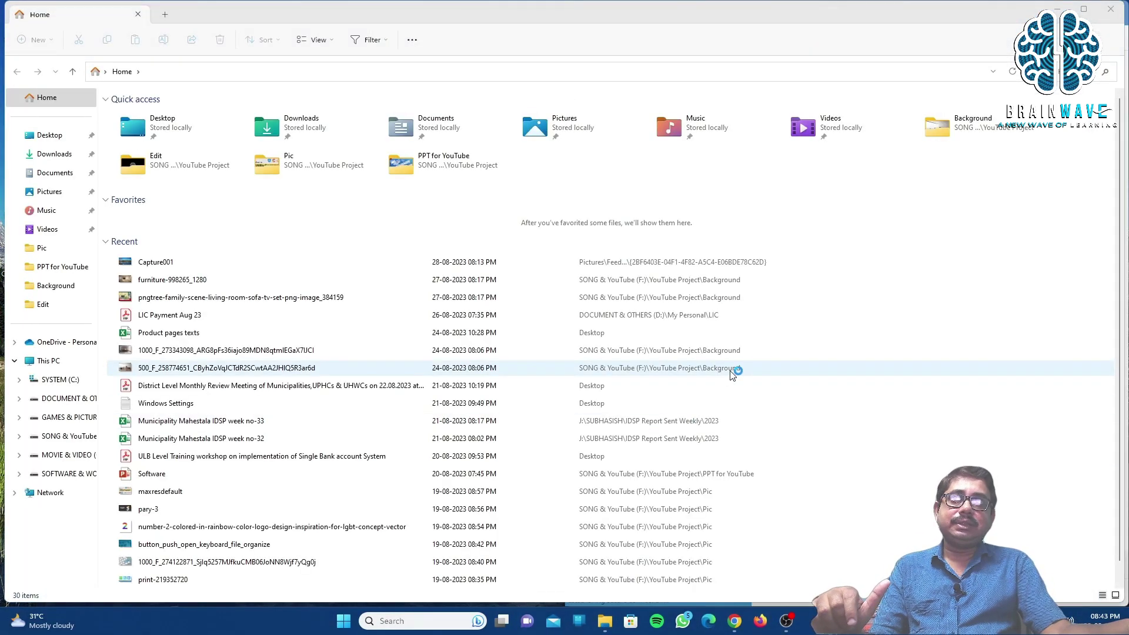
pyautogui.click(1084, 10)
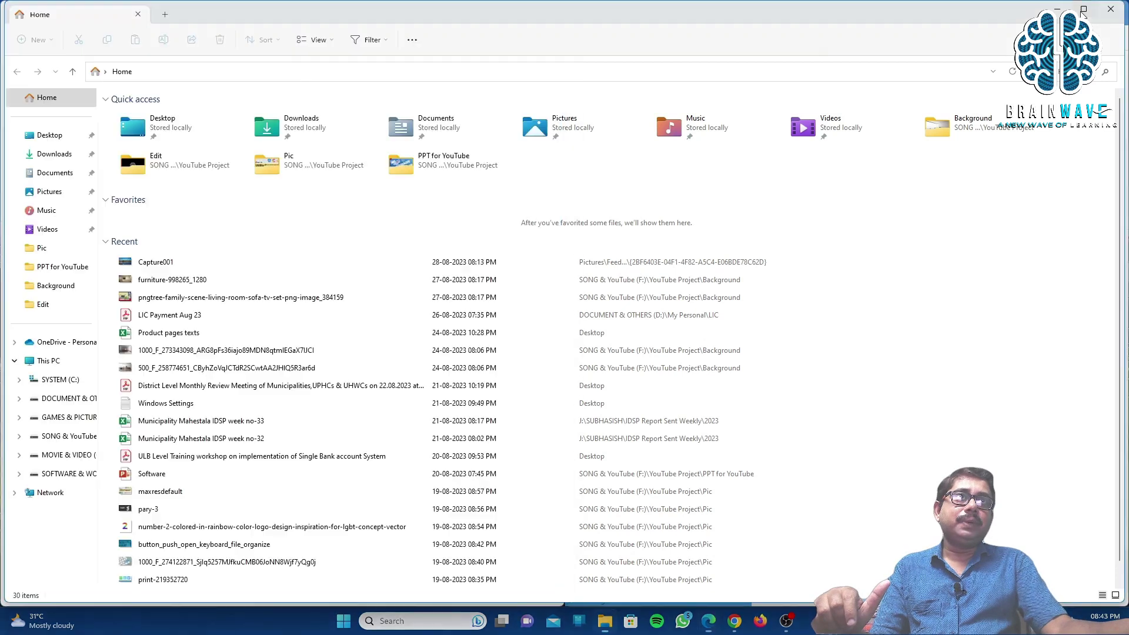
pyautogui.click(1062, 8)
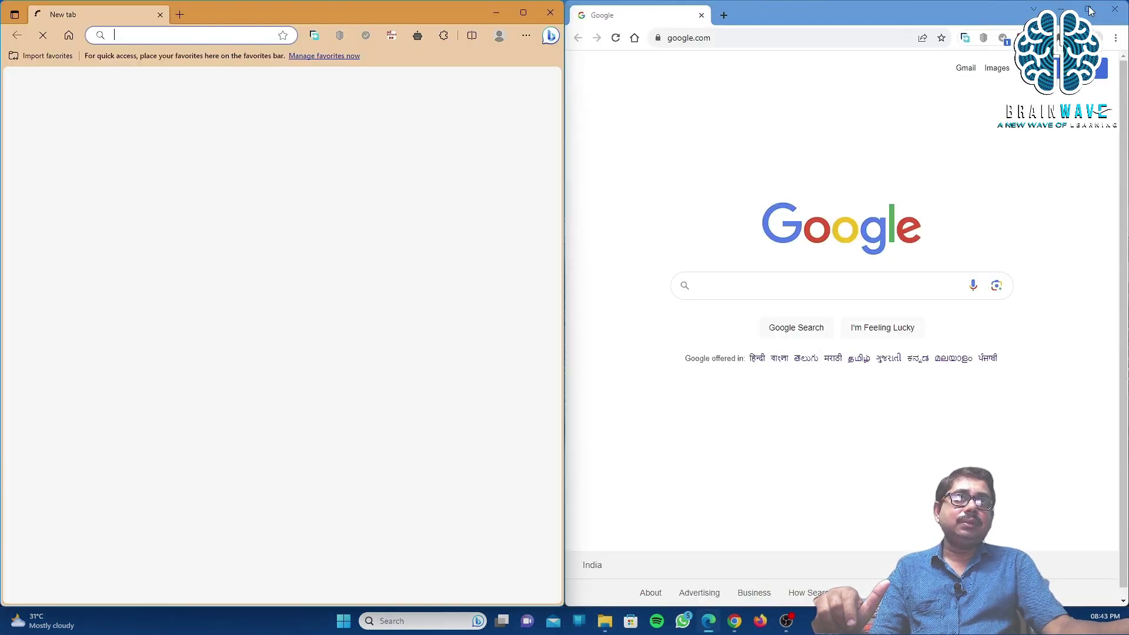
# Maximize the Chrome window, and bring Microsoft Edge to the front and maximize it too
pyautogui.click(1090, 10)
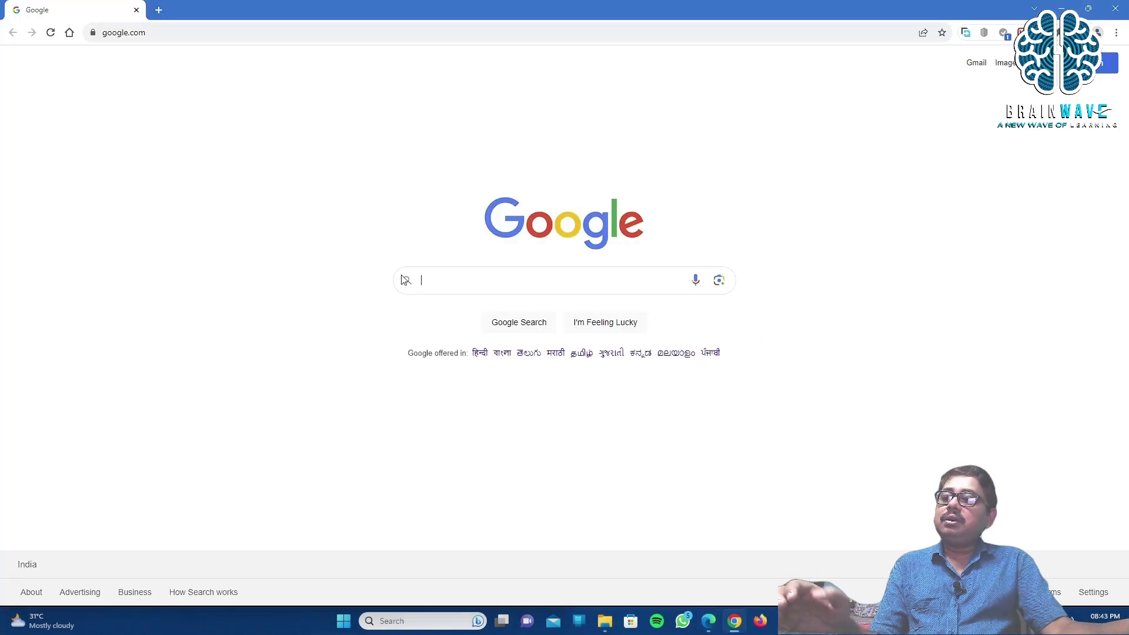
pyautogui.click(710, 623)
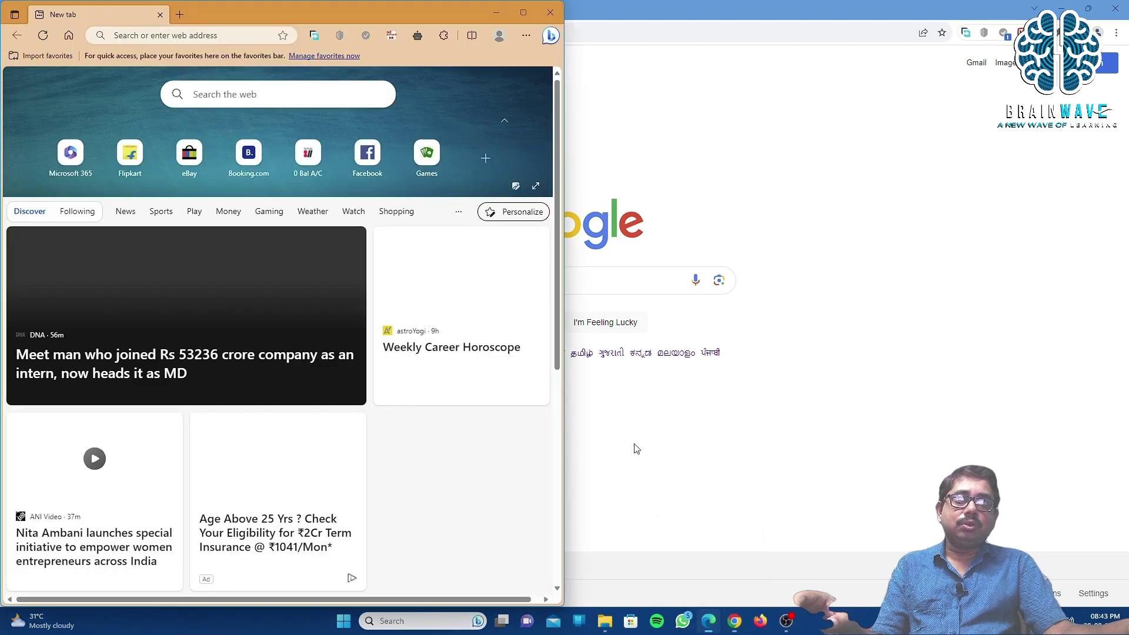
pyautogui.click(524, 12)
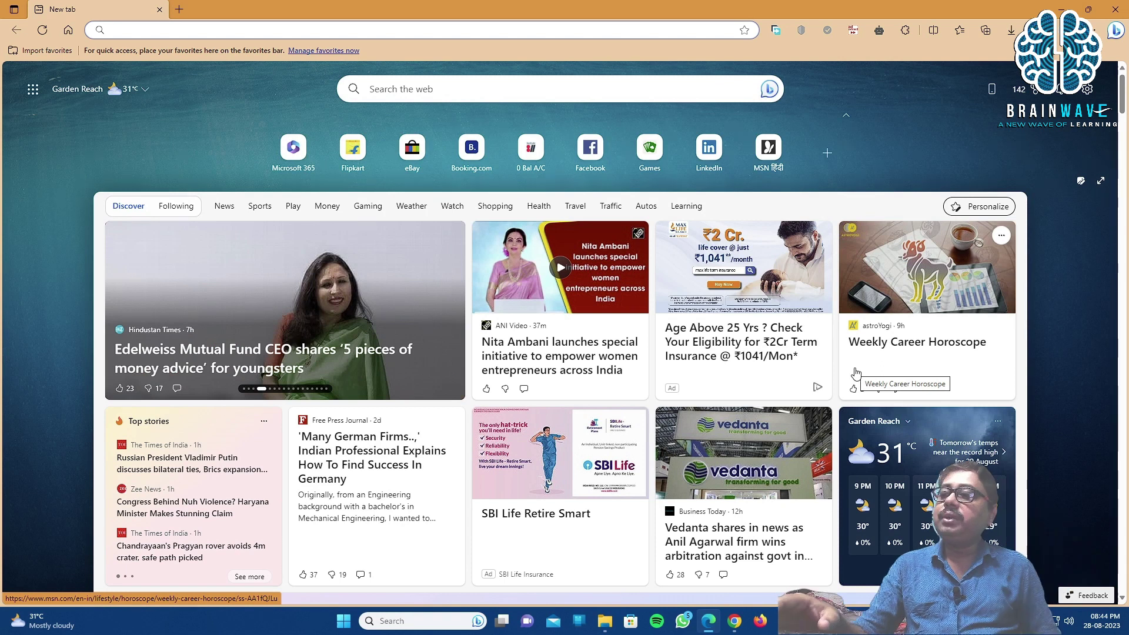
# Display the Task View overview of all open windows and desktops, and return to the Edge window
pyautogui.press('super+Tab')
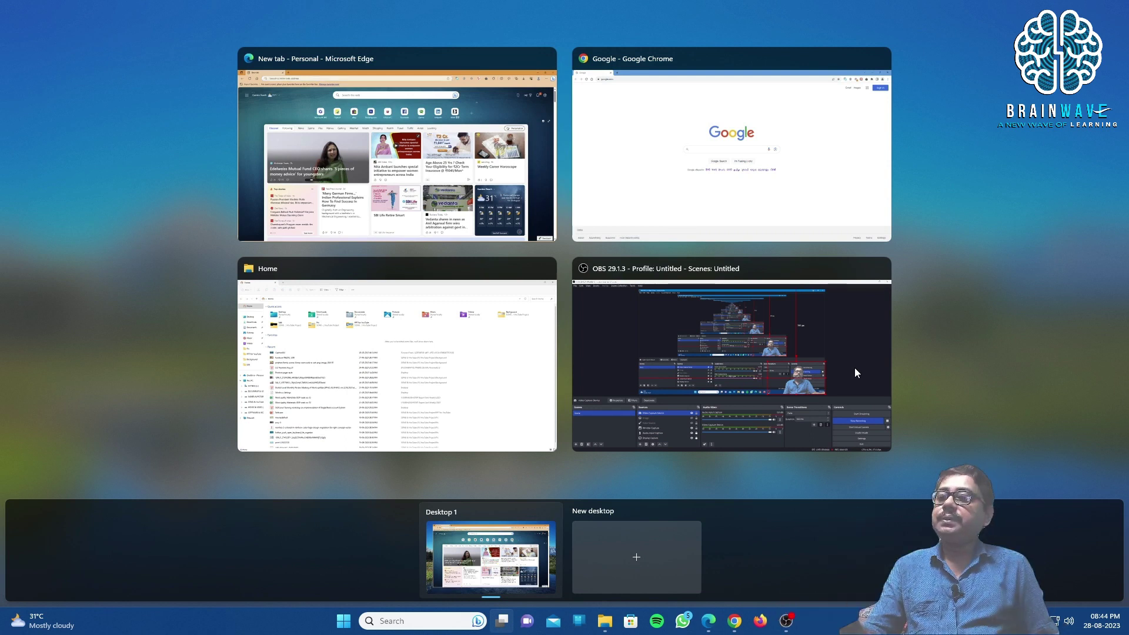
pyautogui.press('Escape')
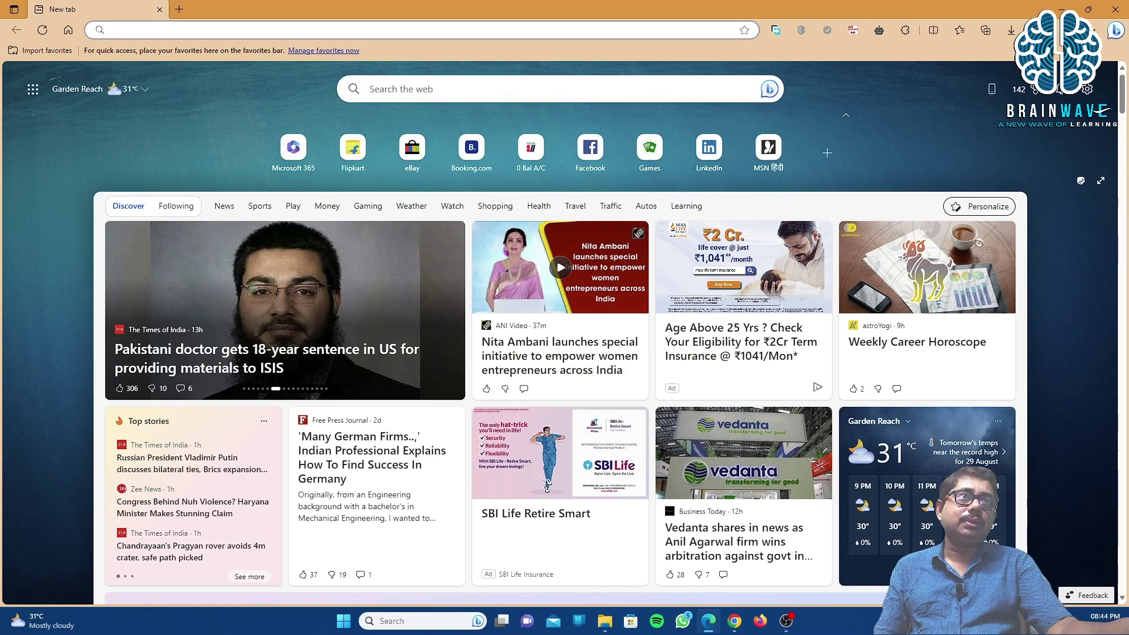
# Close the Microsoft Edge and Chrome windows, and bring up the File Explorer window and close it too
pyautogui.click(1115, 10)
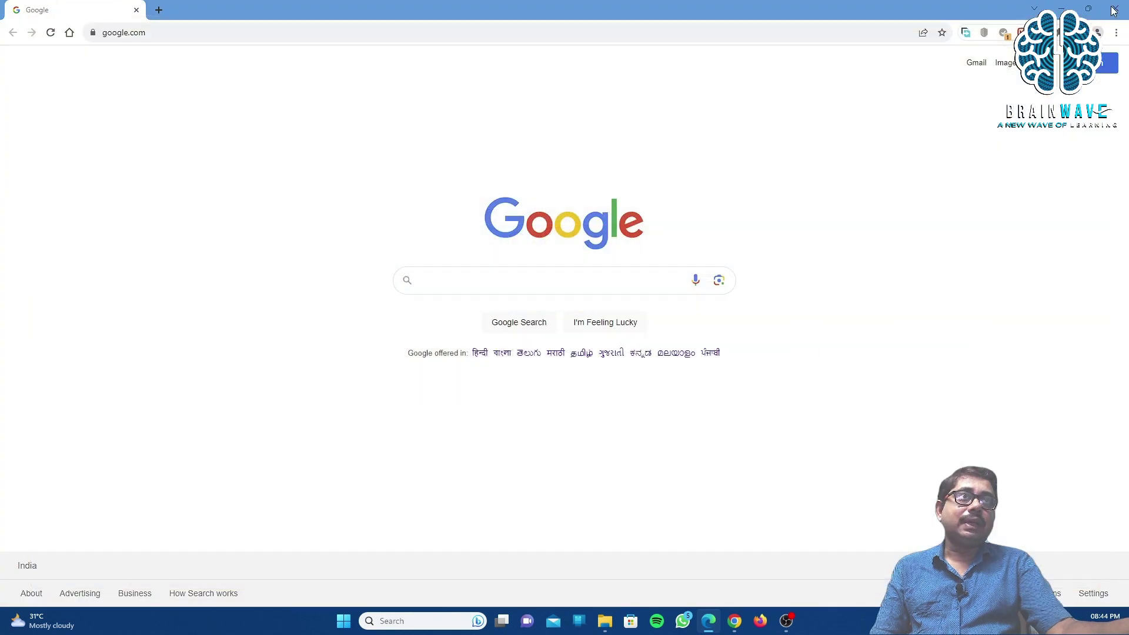
pyautogui.click(1115, 9)
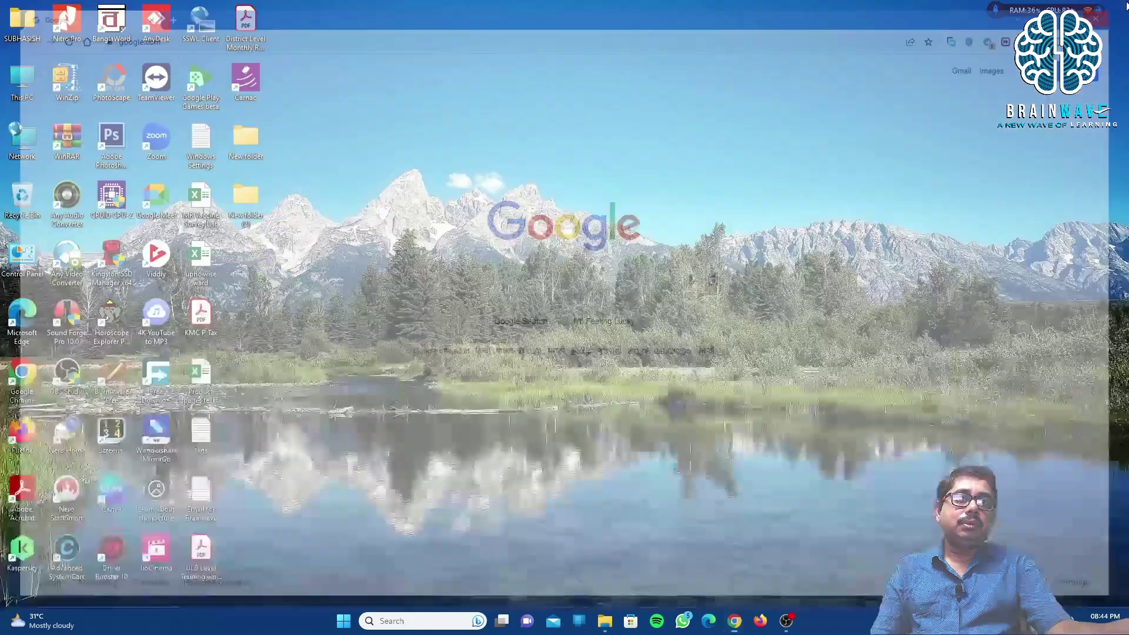
pyautogui.click(606, 621)
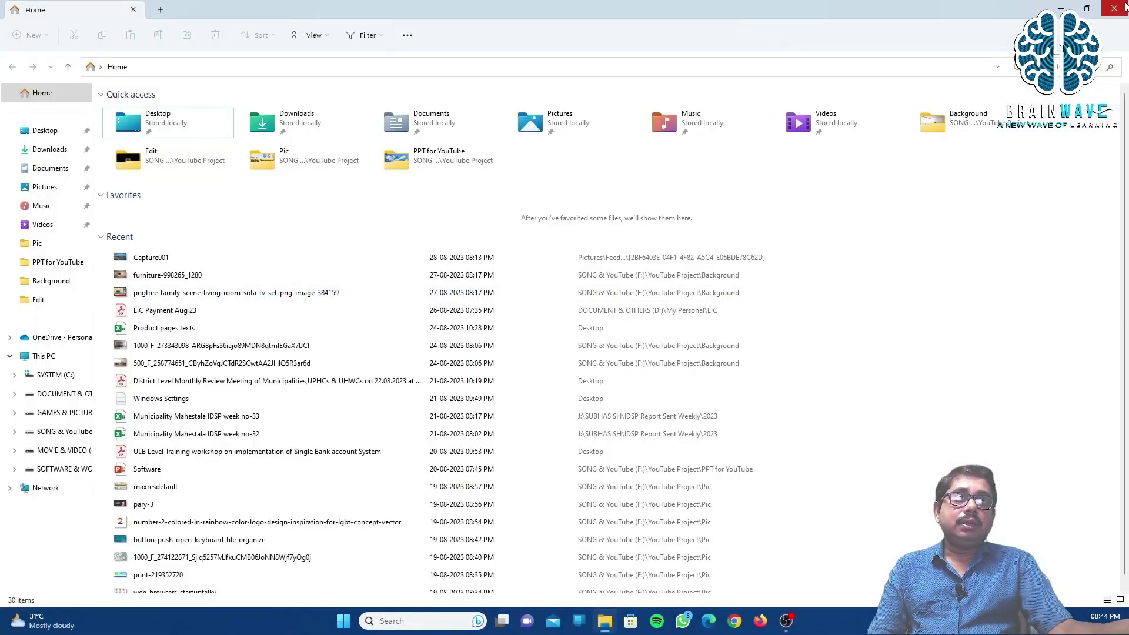
pyautogui.click(1125, 6)
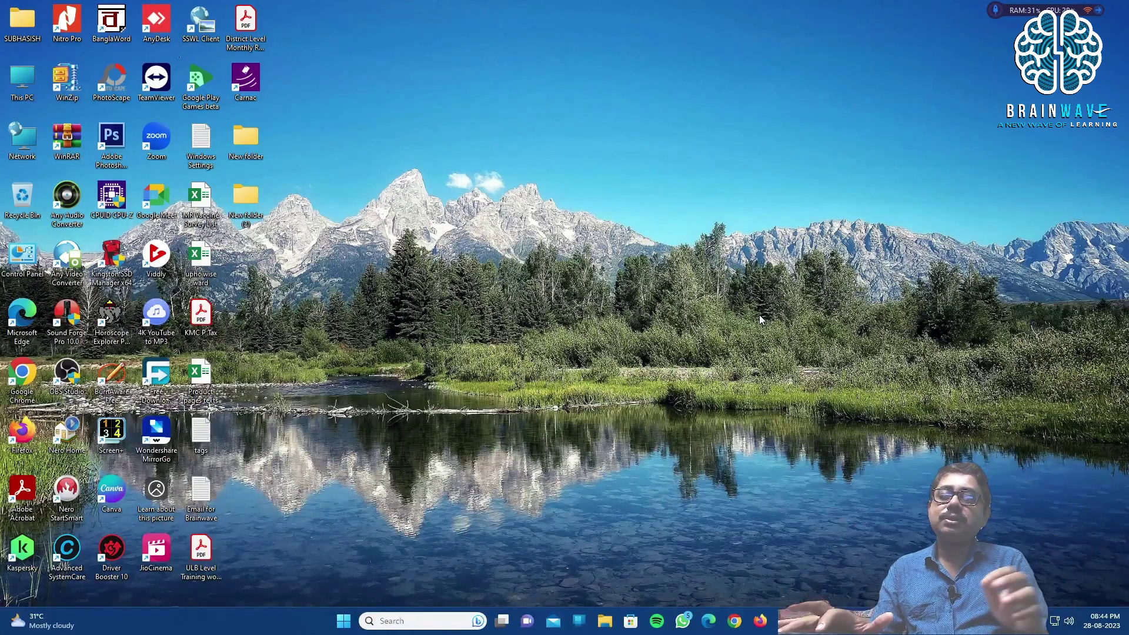
# Open the emoji panel, browse the full emoji list and close it, and display and dismiss the panel once more
pyautogui.press('super+period')
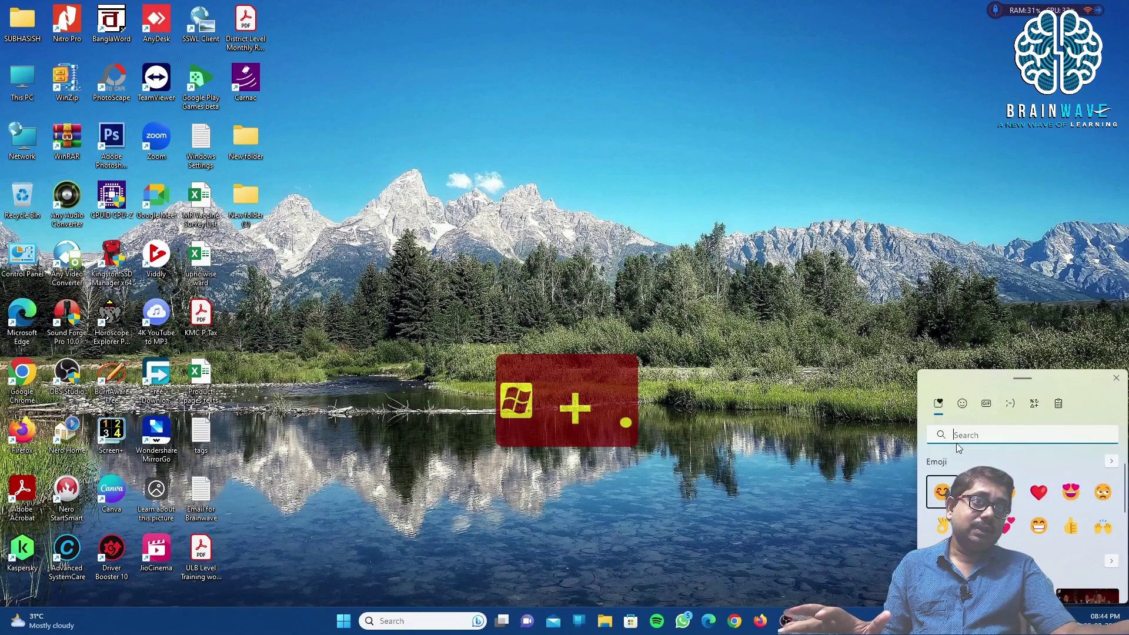
pyautogui.click(1111, 463)
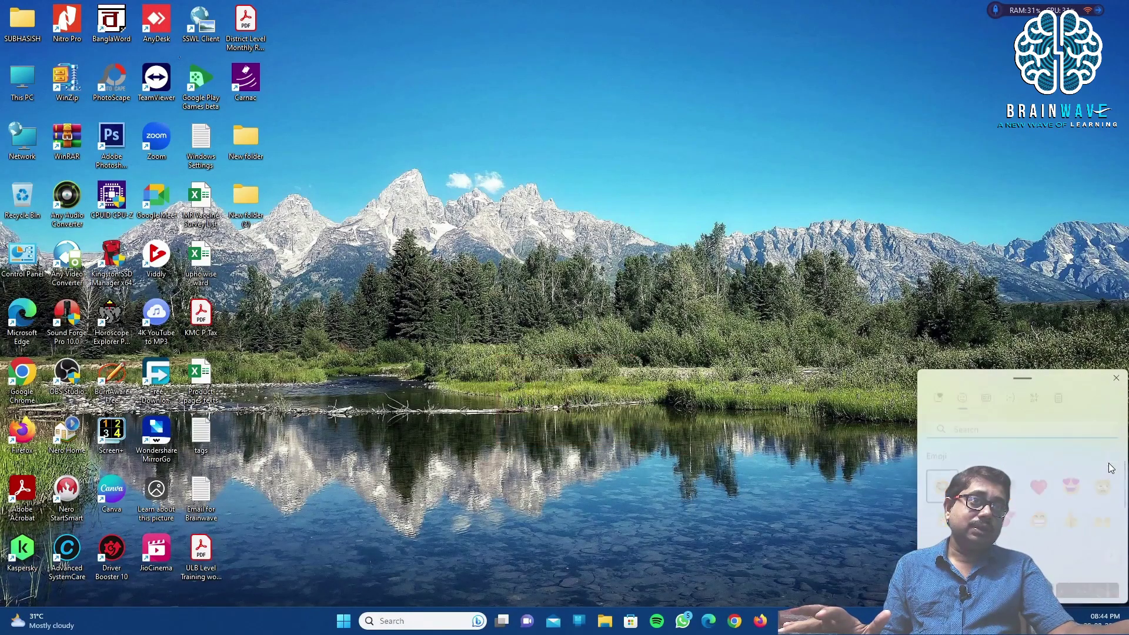
pyautogui.scroll(-2, 1090, 474)
pyautogui.scroll(-4, 1089, 474)
pyautogui.click(780, 241)
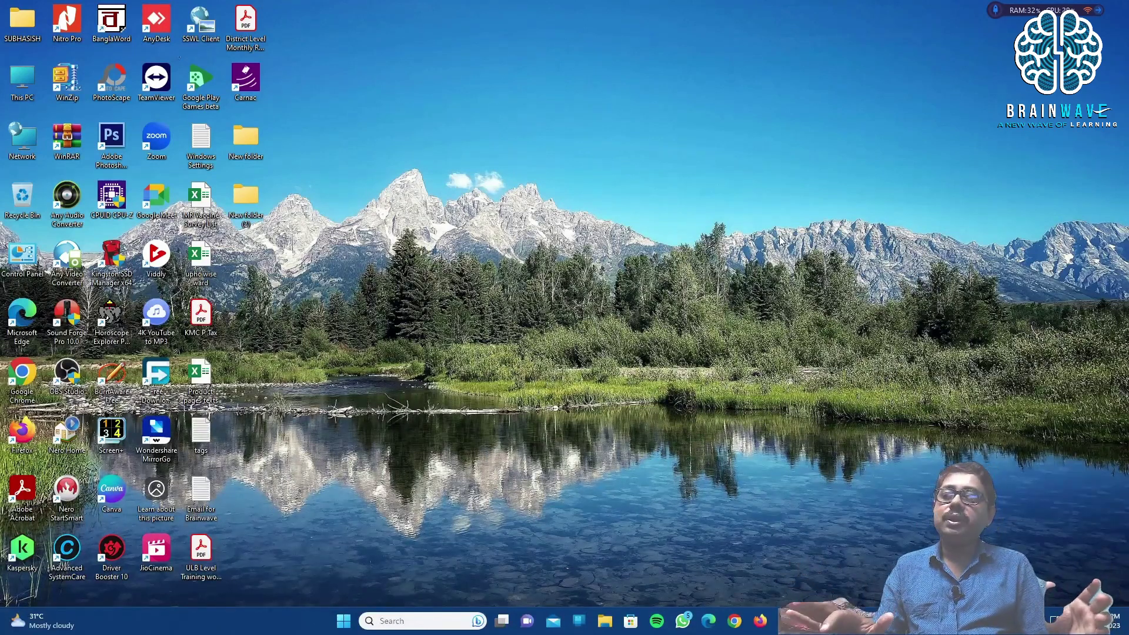
pyautogui.press('super+semicolon')
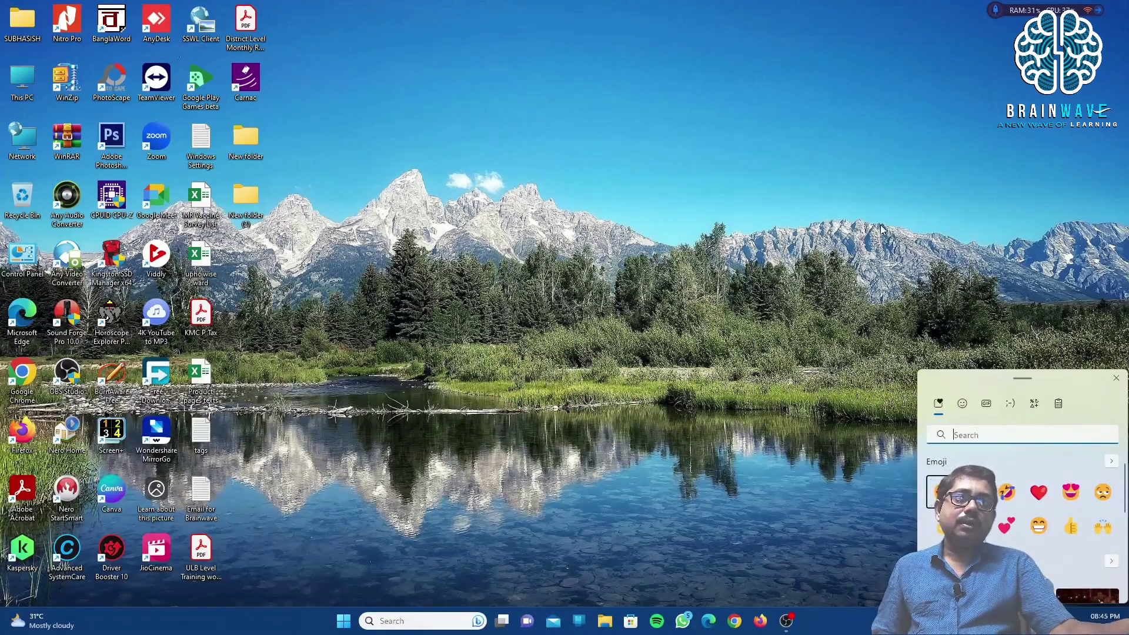
pyautogui.press('Escape')
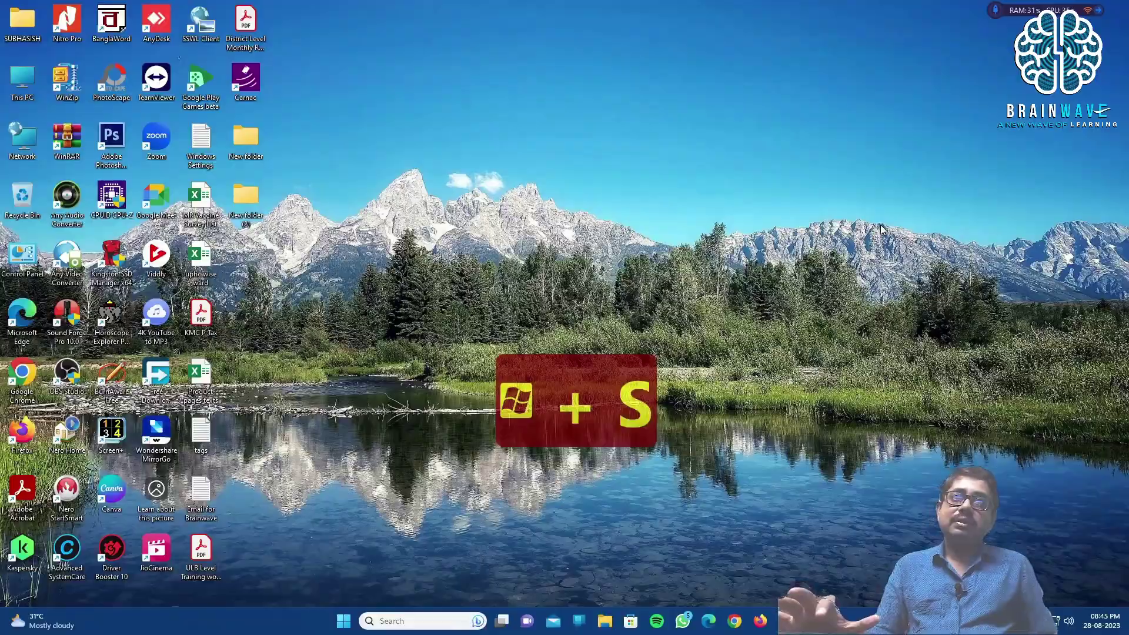
# Capture a rectangular snip of the mountains and lake at the centre of the desktop, view it in Snipping Tool, and close it without saving
pyautogui.press('super+shift+s')
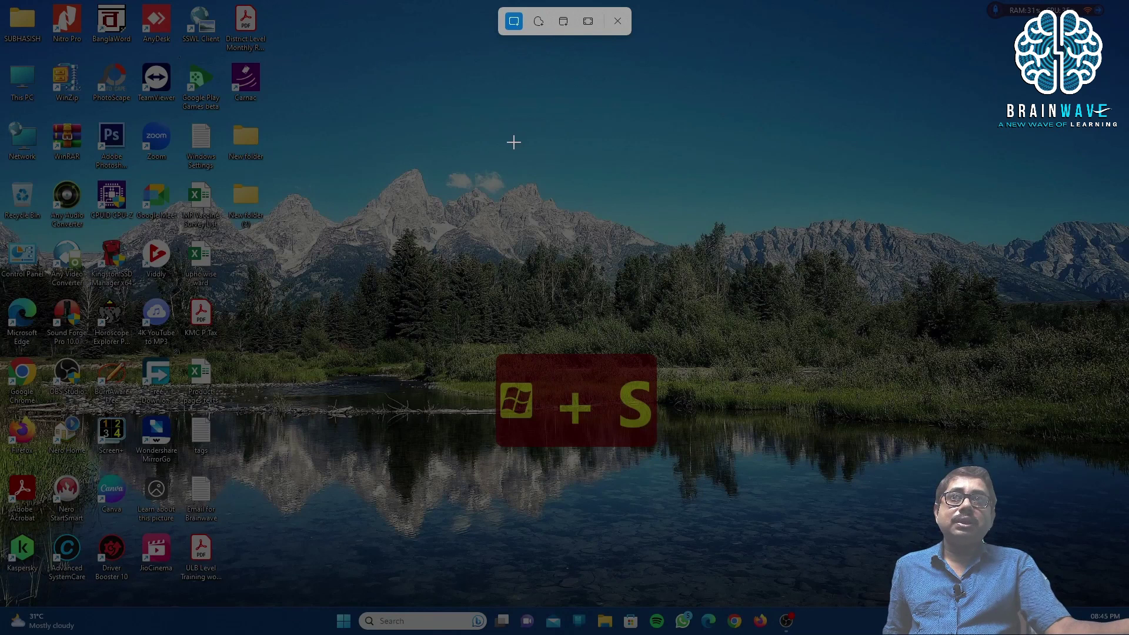
pyautogui.moveTo(441, 158); pyautogui.dragTo(783, 554)
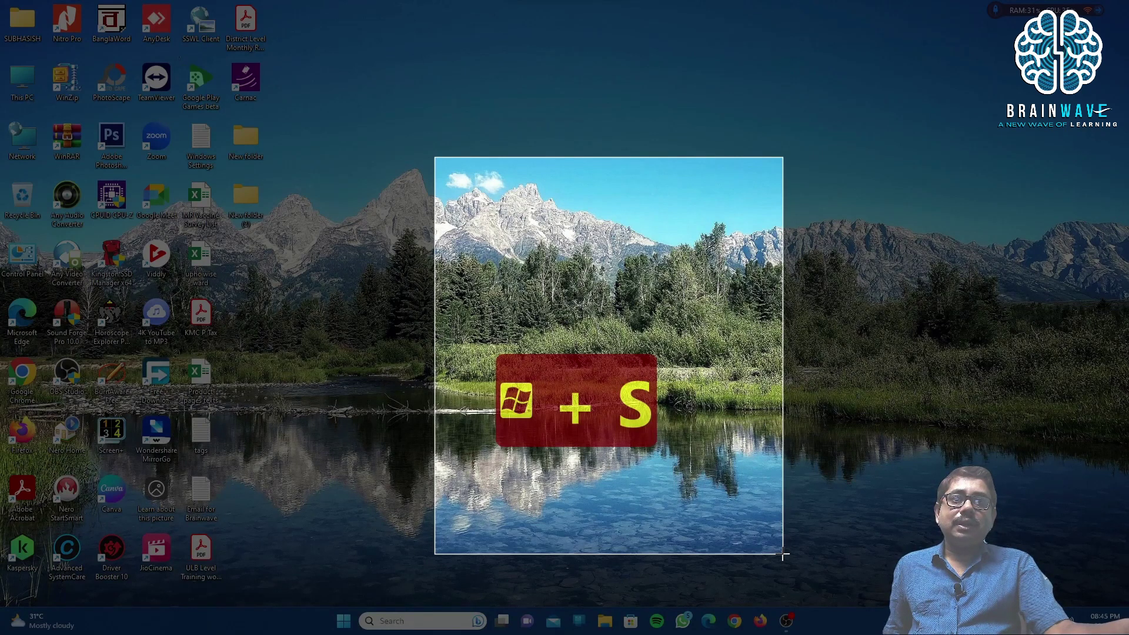
pyautogui.moveTo(783, 554); pyautogui.dragTo(782, 554)
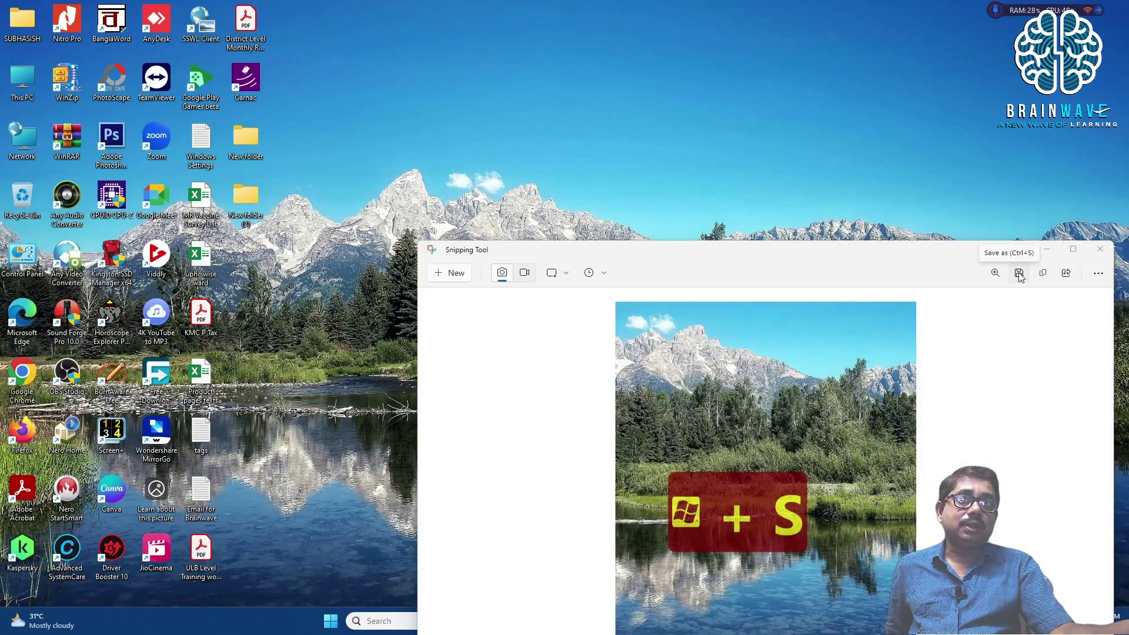
pyautogui.click(1101, 249)
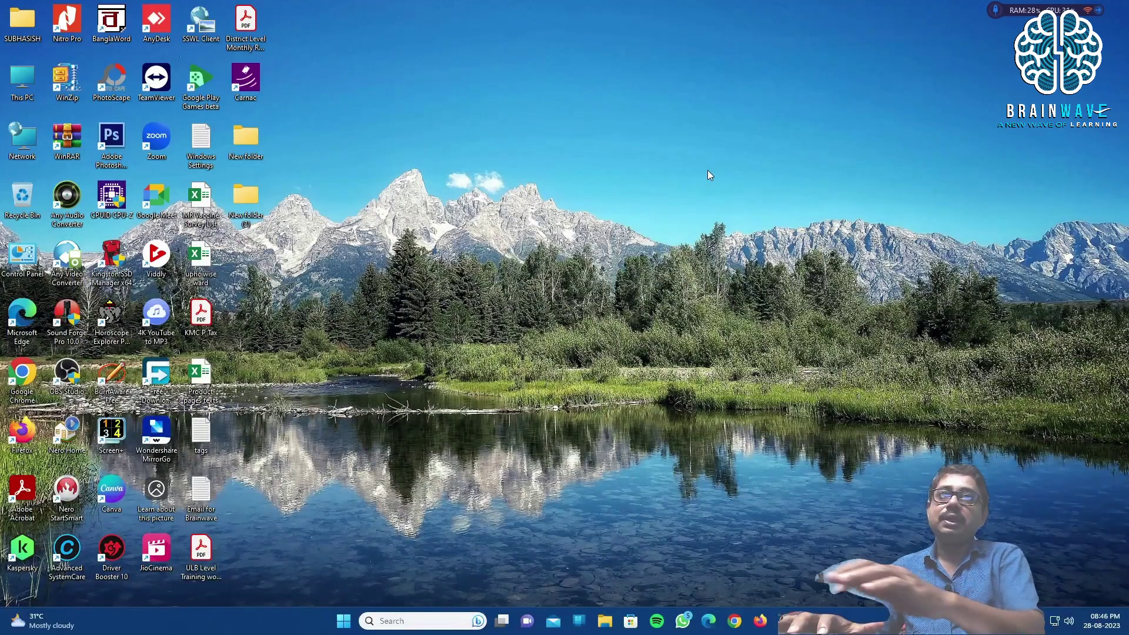
# Bring up the screen snipping overlay twice, cancelling it each time without capturing anything
pyautogui.press('super+shift+s')
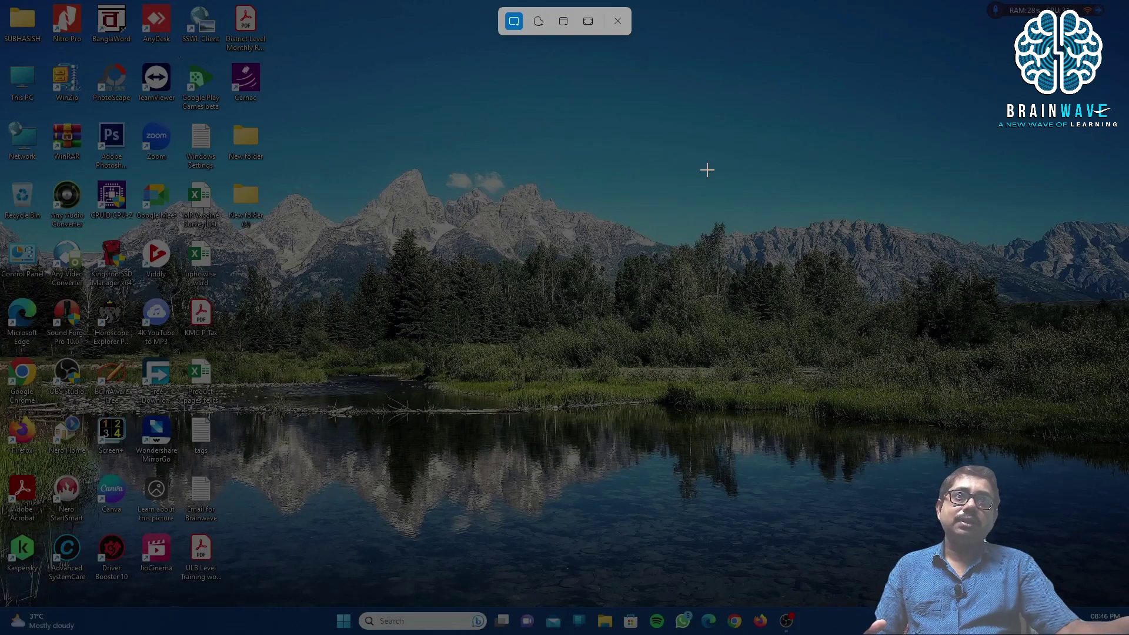
pyautogui.press('Escape')
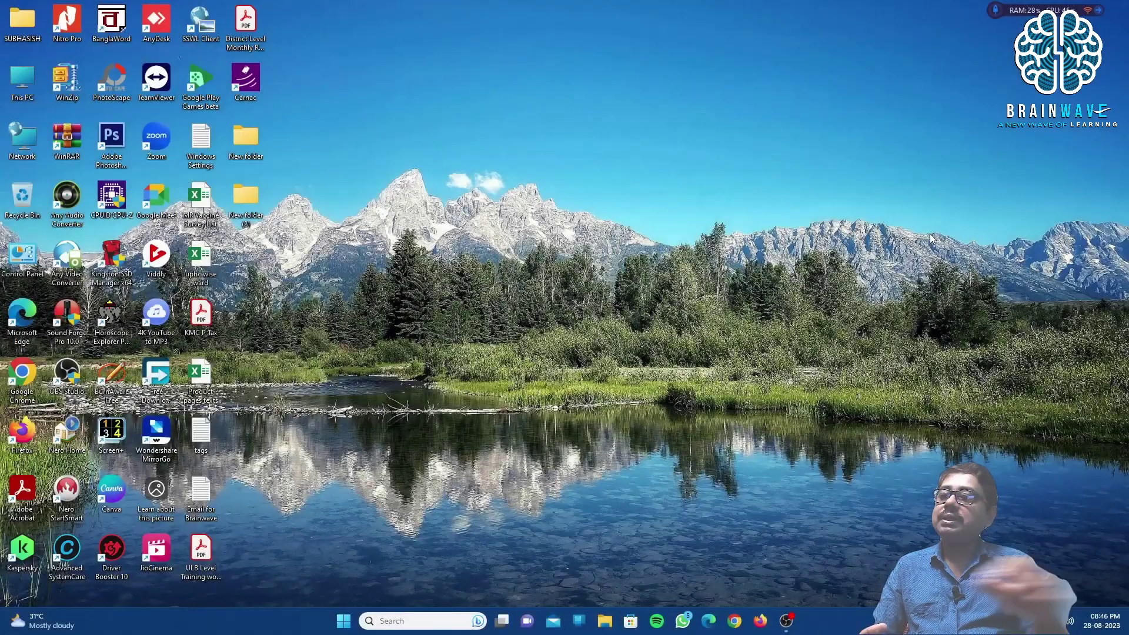
pyautogui.press('super+shift+s')
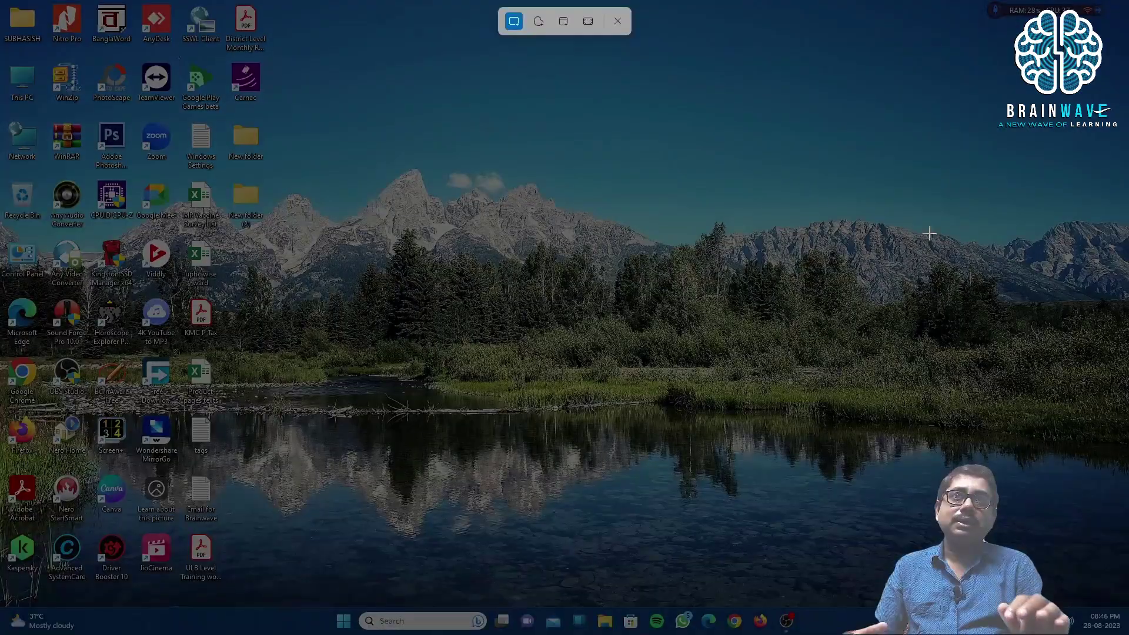
pyautogui.press('Escape')
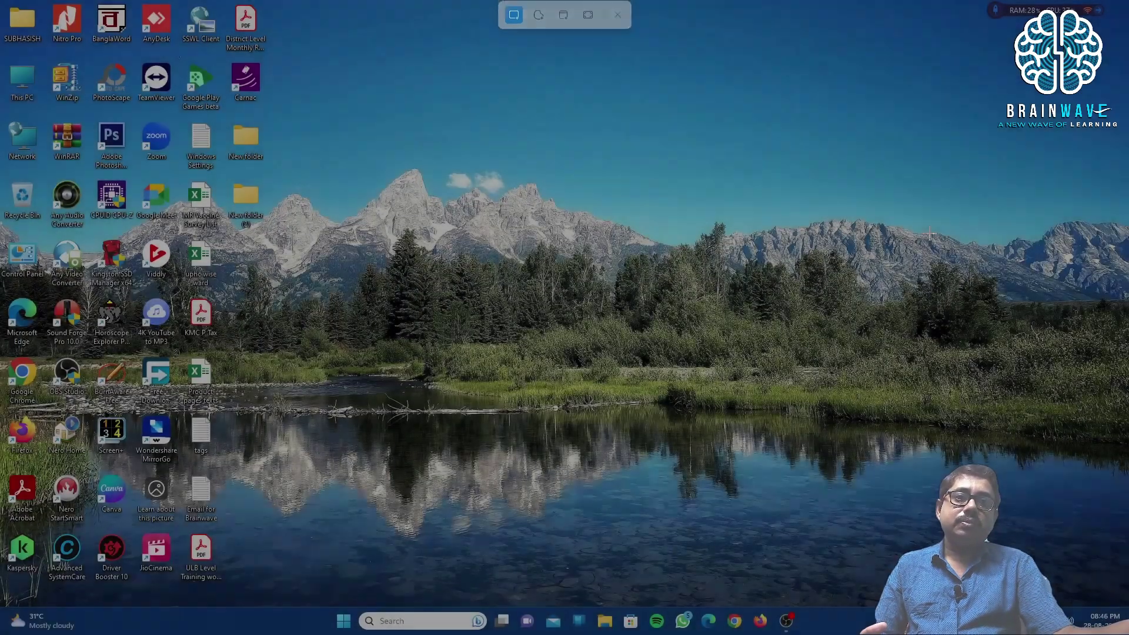